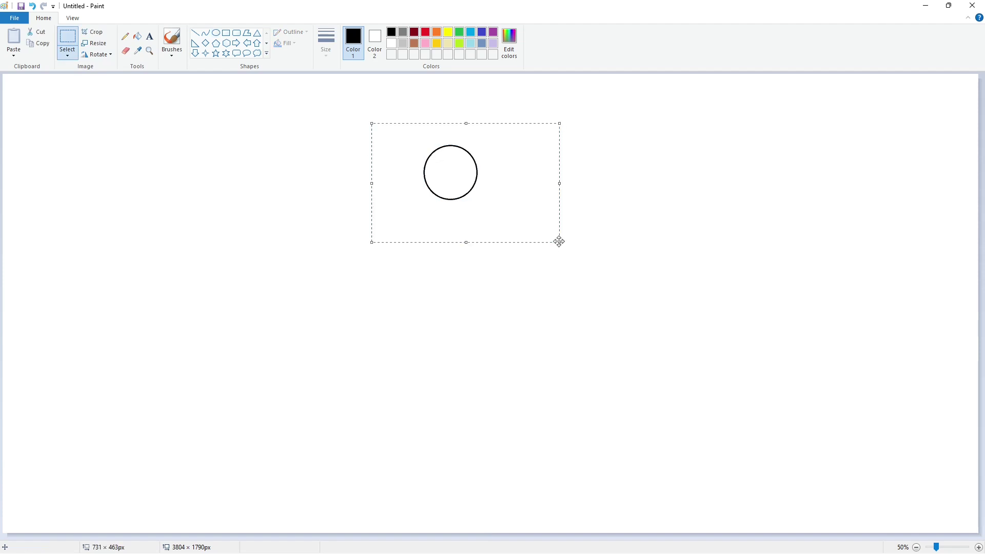
# Step: Copy the selected circle, paste a duplicate with transparent selection enabled, and place it exactly over the original
pyautogui.hotkey('ctrl', 'c')
pyautogui.hotkey('ctrl', 'v')
pyautogui.click(68, 55)
pyautogui.click(97, 145)
pyautogui.moveTo(76, 126); pyautogui.dragTo(447, 176)
# Step: Nudge the duplicate circle down until its upper edge slightly overlaps the original's lower edge, and shift it slightly left
pyautogui.press('Down')
pyautogui.press('Down')
pyautogui.press('Down')
pyautogui.press('Down')
pyautogui.press('Down')
pyautogui.press('Down')
pyautogui.press('Down')
pyautogui.press('Down')
pyautogui.press('Down')
pyautogui.press('Down')
pyautogui.press('Down')
pyautogui.press('Down')
pyautogui.press('Down')
pyautogui.press('Down')
pyautogui.press('Down')
pyautogui.press('Down')
pyautogui.press('Down')
pyautogui.press('Down')
pyautogui.press('Down')
pyautogui.press('Down')
pyautogui.press('Down')
pyautogui.press('Down')
pyautogui.press('Down')
pyautogui.press('Down')
pyautogui.press('Down')
pyautogui.press('Down')
pyautogui.press('Down')
pyautogui.press('Down')
pyautogui.press('Down')
pyautogui.press('Down')
pyautogui.press('Down')
pyautogui.press('Down')
pyautogui.press('Down')
pyautogui.press('Down')
pyautogui.press('Down')
pyautogui.press('Down')
pyautogui.press('Down')
pyautogui.press('Down')
pyautogui.press('Down')
pyautogui.press('Down')
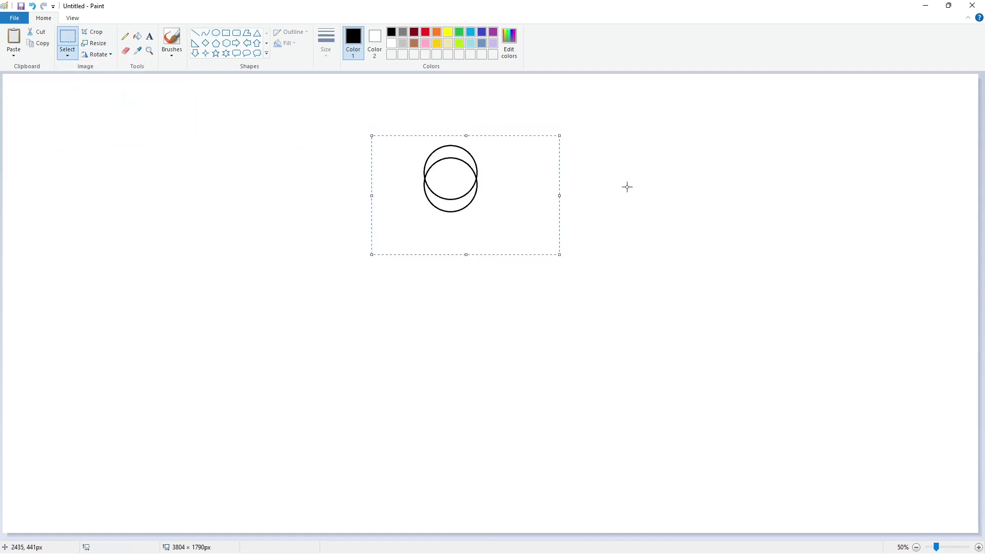
pyautogui.press('Down')
pyautogui.press('Down')
pyautogui.press('Down')
pyautogui.press('Down')
pyautogui.press('Down')
pyautogui.press('Down')
pyautogui.press('Down')
pyautogui.press('Down')
pyautogui.press('Down')
pyautogui.press('Down')
pyautogui.press('Down')
pyautogui.press('Down')
pyautogui.press('Down')
pyautogui.press('Down')
pyautogui.press('Down')
pyautogui.press('Down')
pyautogui.press('Down')
pyautogui.press('Down')
pyautogui.press('Down')
pyautogui.press('Down')
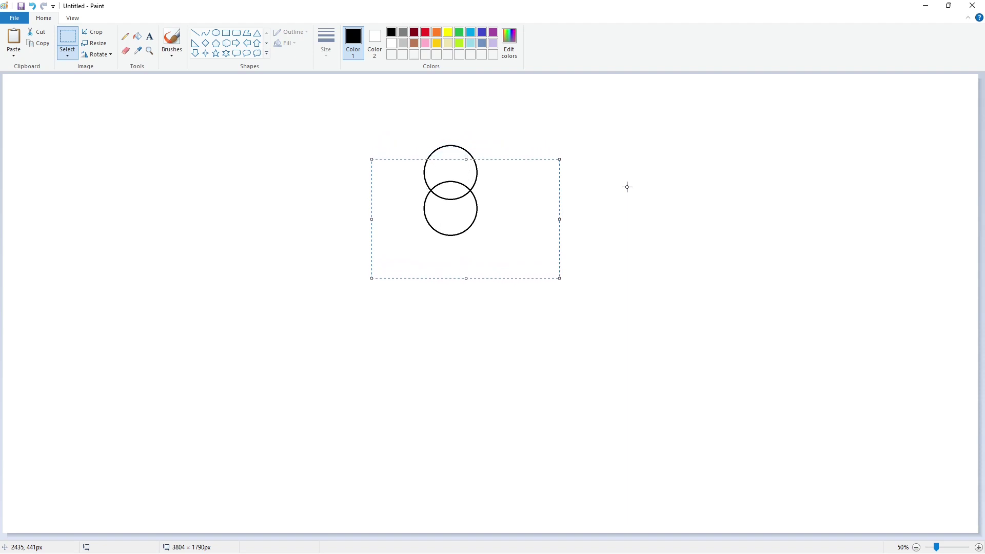
pyautogui.press('Down')
pyautogui.press('Down')
pyautogui.press('Down')
pyautogui.press('Down')
pyautogui.press('Down')
pyautogui.press('Down')
pyautogui.press('Down')
pyautogui.press('Down')
pyautogui.press('Down')
pyautogui.press('Down')
pyautogui.press('Down')
pyautogui.press('Down')
pyautogui.press('Down')
pyautogui.press('Down')
pyautogui.press('Down')
pyautogui.press('Down')
pyautogui.press('Down')
pyautogui.press('Down')
pyautogui.press('Down')
pyautogui.press('Down')
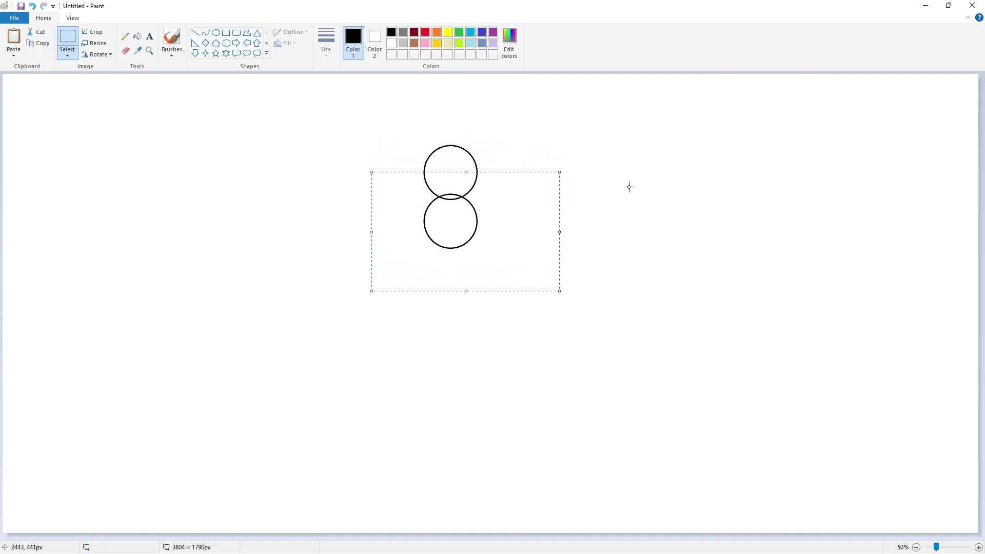
pyautogui.press('Left')
pyautogui.press('Left')
pyautogui.press('Left')
pyautogui.press('Left')
# Step: Draw a slanted straight line rising to the right and move it into the empty area left of the circles
pyautogui.click(195, 32)
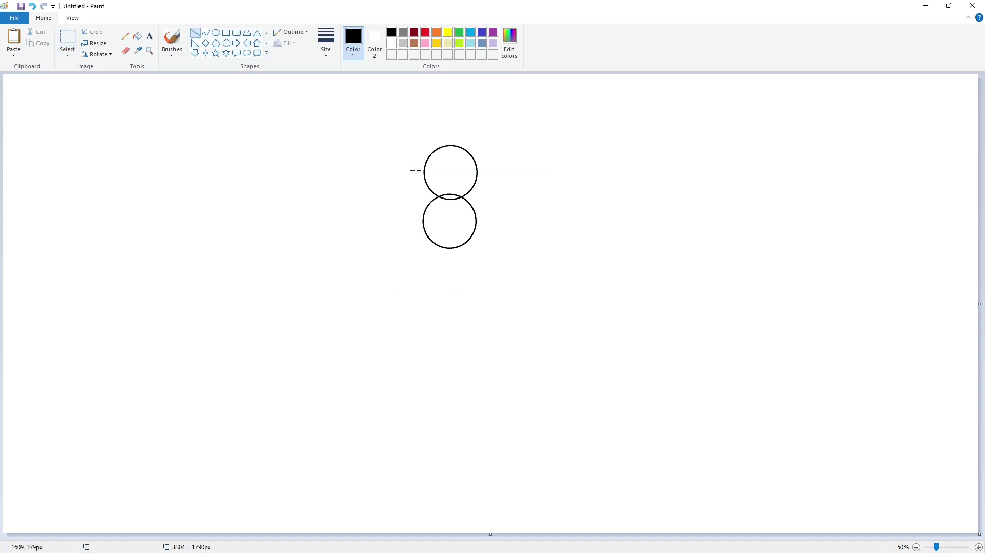
pyautogui.moveTo(428, 159); pyautogui.dragTo(400, 226)
pyautogui.moveTo(418, 182); pyautogui.dragTo(195, 154)
# Step: Copy the slanted line and place the duplicate against the left edge of the upper circle
pyautogui.click(68, 37)
pyautogui.moveTo(127, 112); pyautogui.dragTo(270, 238)
pyautogui.hotkey('ctrl', 'c')
pyautogui.hotkey('ctrl', 'v')
pyautogui.moveTo(78, 135); pyautogui.dragTo(425, 206)
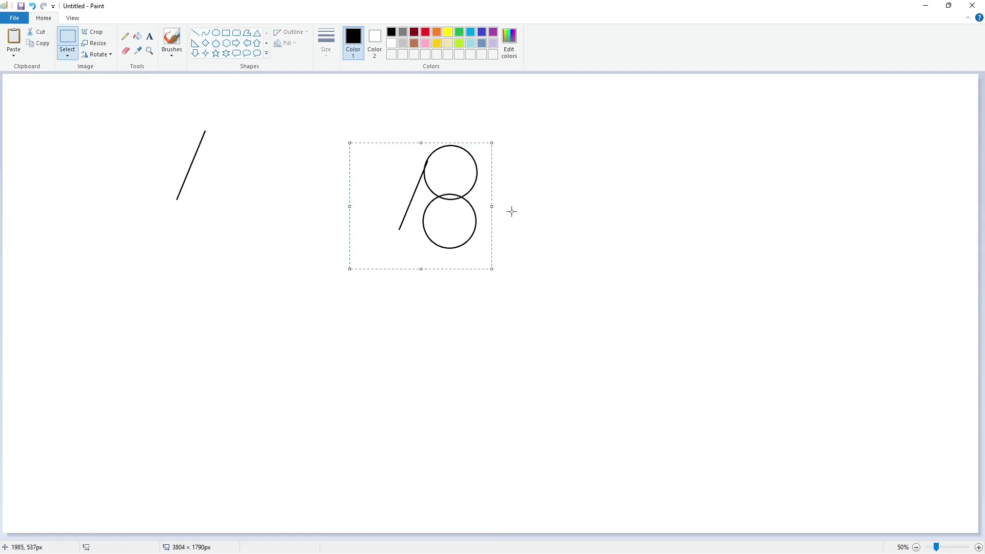
pyautogui.hotkey('ctrl', 'v')
pyautogui.click(96, 55)
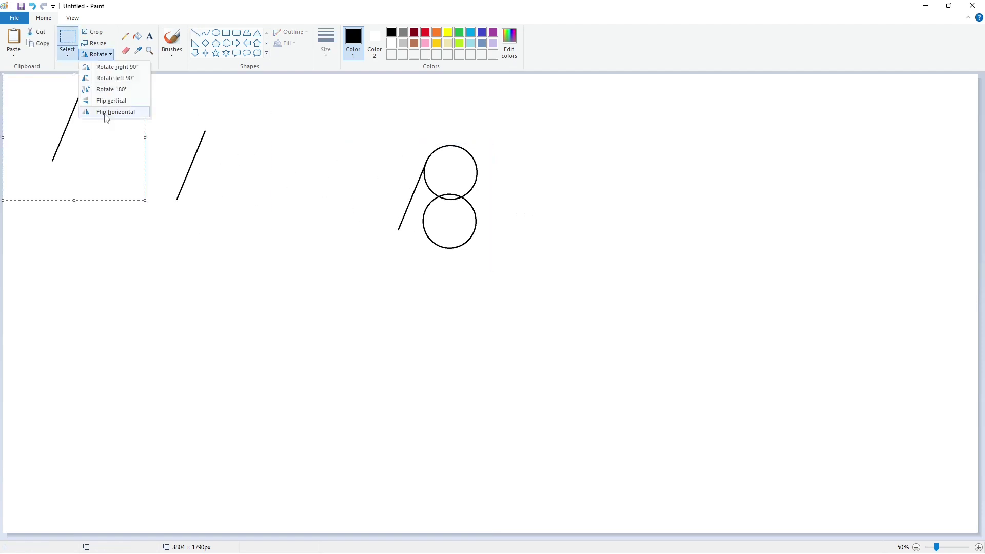
pyautogui.click(106, 112)
pyautogui.moveTo(68, 126); pyautogui.dragTo(401, 202)
pyautogui.hotkey('ctrl', 'z')
# Step: Draw an opposite-slanting line at the far left and move it so a copy crosses the first slanted line beside the lower circle
pyautogui.click(195, 32)
pyautogui.moveTo(426, 235)
pyautogui.mouseDown()
pyautogui.moveTo(401, 161)
pyautogui.moveTo(88, 139)
pyautogui.mouseUp()
pyautogui.click(68, 36)
pyautogui.moveTo(54, 91)
pyautogui.mouseDown()
pyautogui.moveTo(91, 152)
pyautogui.moveTo(413, 198)
pyautogui.mouseUp()
pyautogui.hotkey('ctrl', 'v')
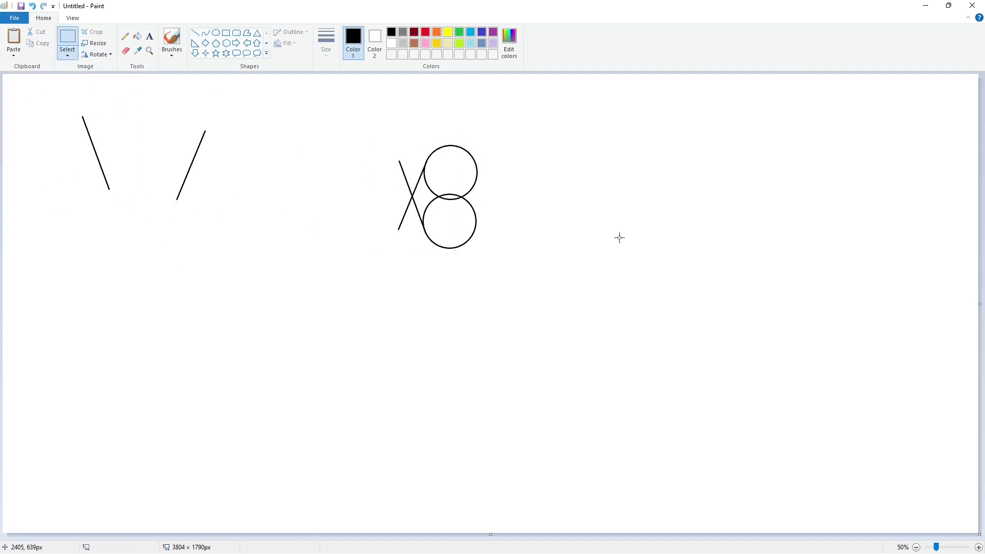
# Step: Draw a vertical line through the outer ends of the crossing lines and a small circle in the empty area beside the spare slanted line
pyautogui.click(195, 33)
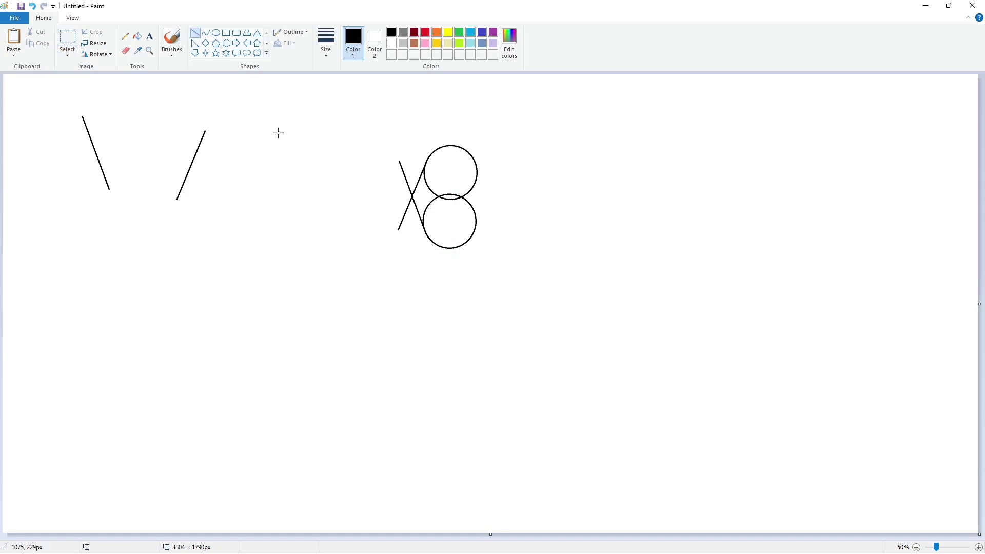
pyautogui.click(216, 33)
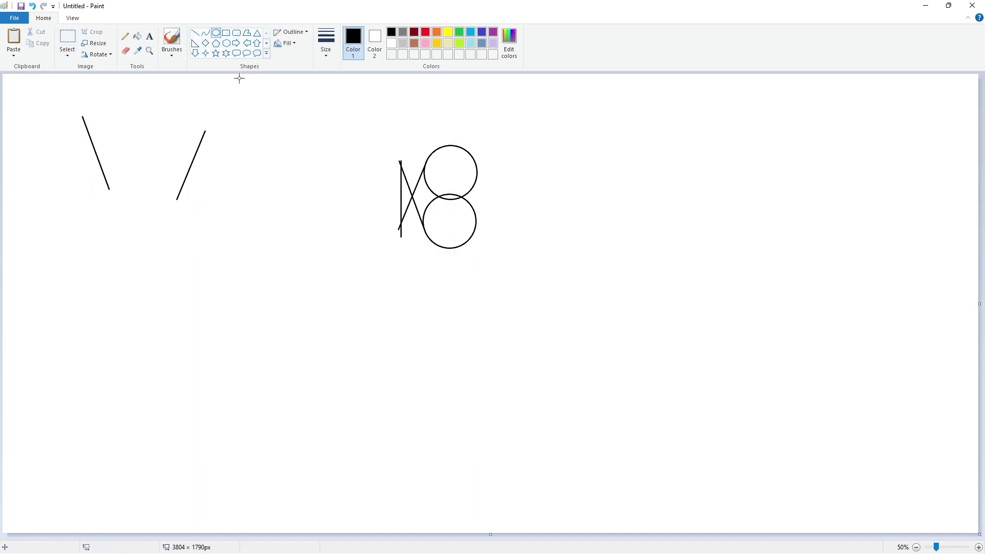
pyautogui.moveTo(383, 152); pyautogui.dragTo(421, 185)
pyautogui.moveTo(383, 166); pyautogui.dragTo(269, 199)
# Step: Copy the small circle and place the duplicate centred on the upper end of the vertical line, level with the upper large circle
pyautogui.click(67, 38)
pyautogui.moveTo(238, 154); pyautogui.dragTo(308, 233)
pyautogui.hotkey('ctrl', 'c')
pyautogui.hotkey('ctrl', 'v')
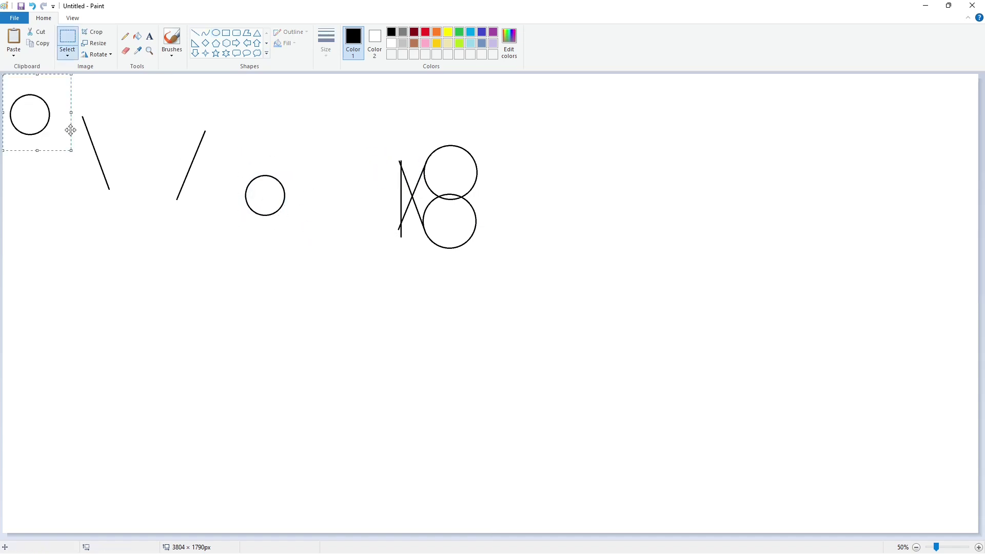
pyautogui.moveTo(70, 127); pyautogui.dragTo(444, 180)
pyautogui.press('Left')
pyautogui.press('Left')
pyautogui.press('Left')
pyautogui.press('Up')
pyautogui.press('Up')
pyautogui.press('Up')
pyautogui.click(600, 193)
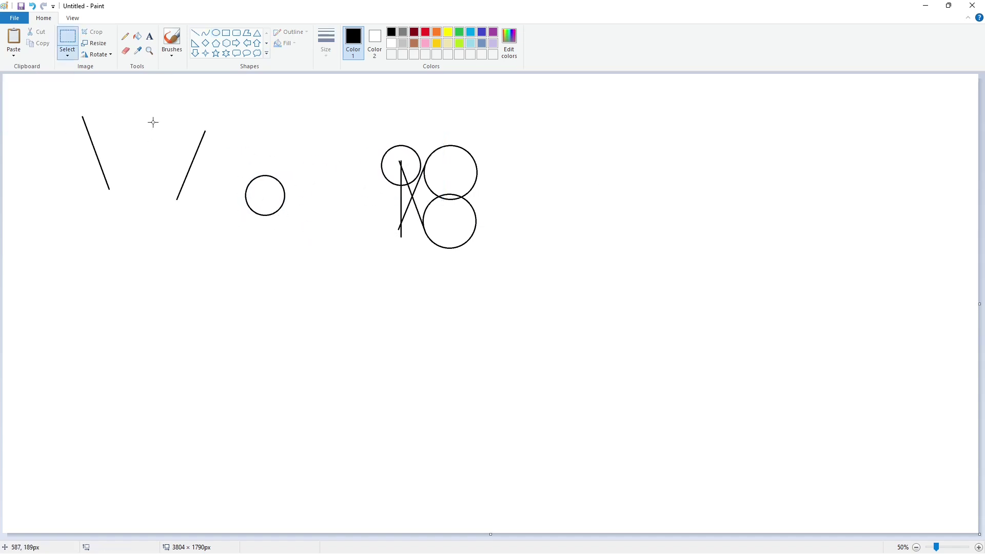
# Step: Paste another copy of the small circle and place it around the lower end of the vertical line, level with the lower large circle
pyautogui.click(195, 32)
pyautogui.click(68, 38)
pyautogui.hotkey('ctrl', 'v')
pyautogui.moveTo(30, 115); pyautogui.dragTo(400, 165)
pyautogui.press('Down')
pyautogui.press('Down')
pyautogui.press('Down')
pyautogui.press('Down')
pyautogui.press('Down')
pyautogui.press('Down')
pyautogui.press('Down')
pyautogui.press('Down')
pyautogui.press('Down')
pyautogui.press('Down')
pyautogui.press('Down')
pyautogui.press('Down')
pyautogui.press('Down')
pyautogui.press('Down')
pyautogui.press('Down')
pyautogui.press('Down')
pyautogui.press('Down')
pyautogui.press('Down')
pyautogui.press('Down')
pyautogui.press('Down')
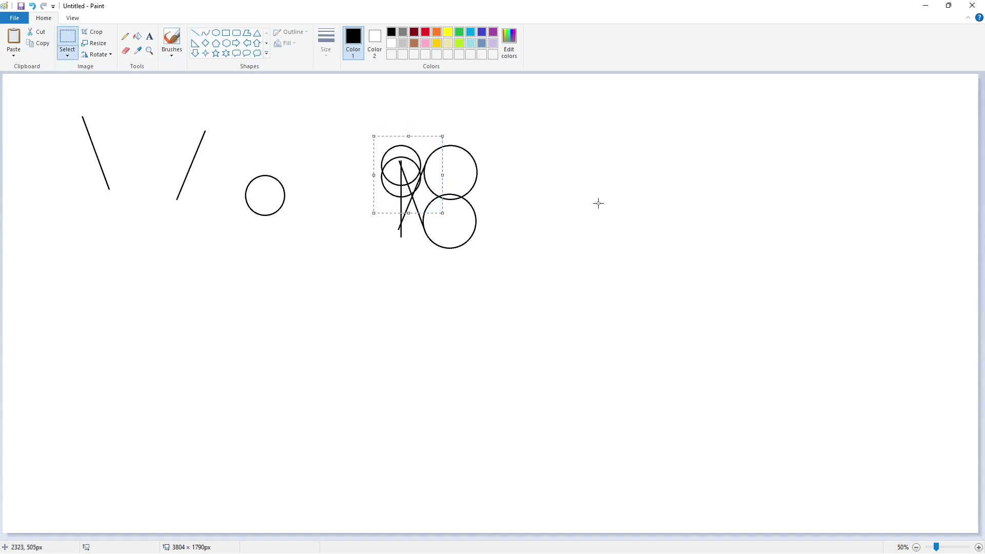
pyautogui.press('Down')
pyautogui.press('Down')
pyautogui.press('Down')
pyautogui.press('Down')
pyautogui.press('Down')
pyautogui.press('Down')
pyautogui.press('Down')
pyautogui.press('Down')
pyautogui.press('Down')
pyautogui.press('Down')
pyautogui.press('Down')
pyautogui.press('Down')
pyautogui.press('Down')
pyautogui.press('Down')
pyautogui.press('Down')
pyautogui.press('Down')
pyautogui.press('Down')
pyautogui.press('Down')
pyautogui.press('Down')
pyautogui.press('Down')
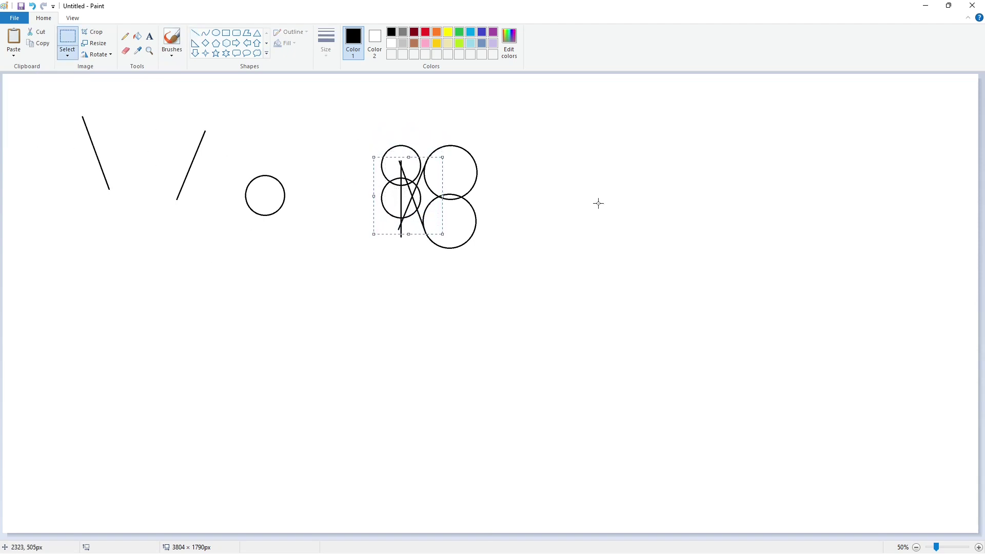
pyautogui.press('Down')
pyautogui.press('Down')
pyautogui.press('Down')
pyautogui.press('Down')
pyautogui.press('Down')
pyautogui.press('Down')
pyautogui.press('Down')
pyautogui.press('Down')
pyautogui.press('Down')
pyautogui.press('Down')
pyautogui.press('Down')
pyautogui.press('Down')
pyautogui.press('Down')
pyautogui.press('Down')
pyautogui.press('Down')
pyautogui.press('Down')
pyautogui.press('Down')
pyautogui.press('Down')
pyautogui.press('Down')
pyautogui.press('Down')
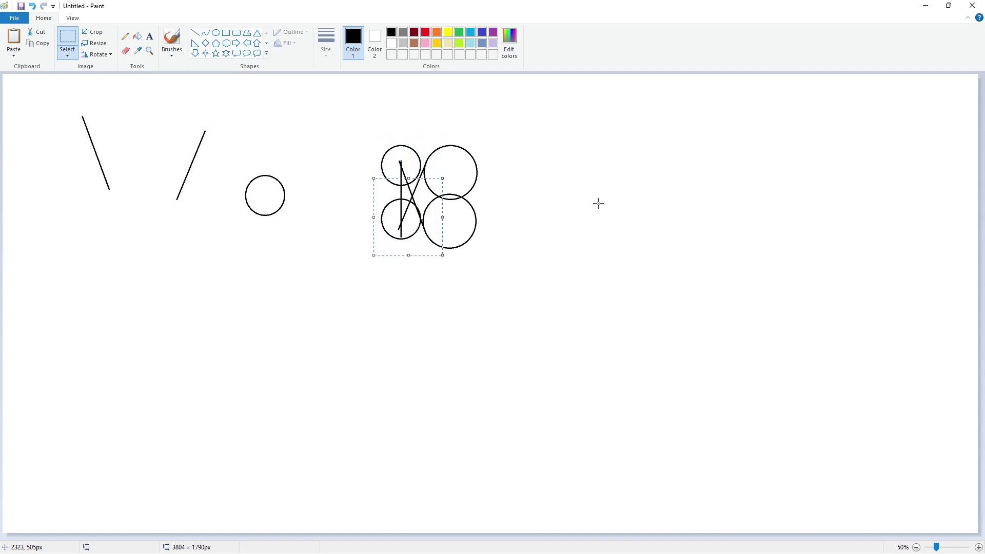
pyautogui.press('Down')
pyautogui.press('Left')
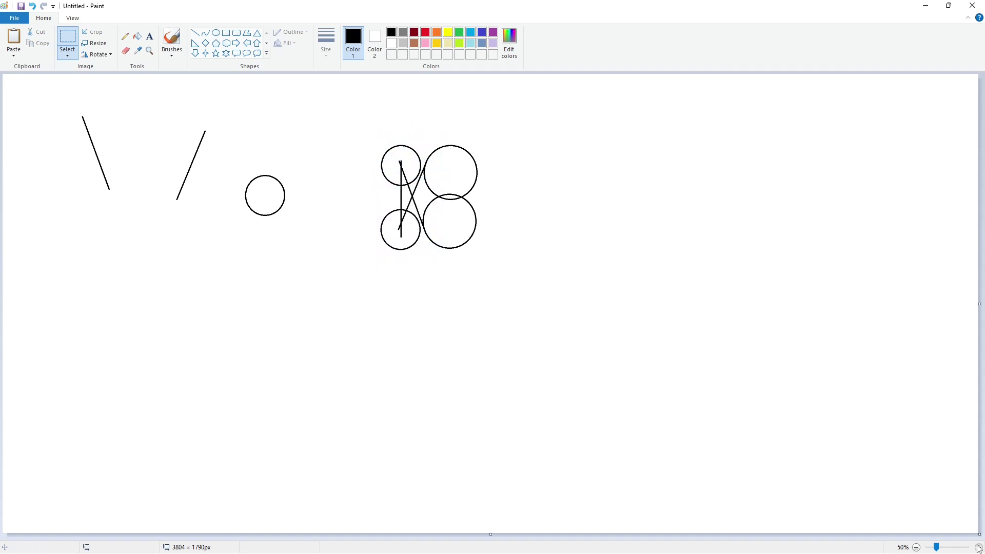
# Step: Draw a vertical line about 252 px long joining the outer left edges of the two small circles
pyautogui.click(979, 547)
pyautogui.click(195, 33)
pyautogui.moveTo(467, 253); pyautogui.dragTo(466, 386)
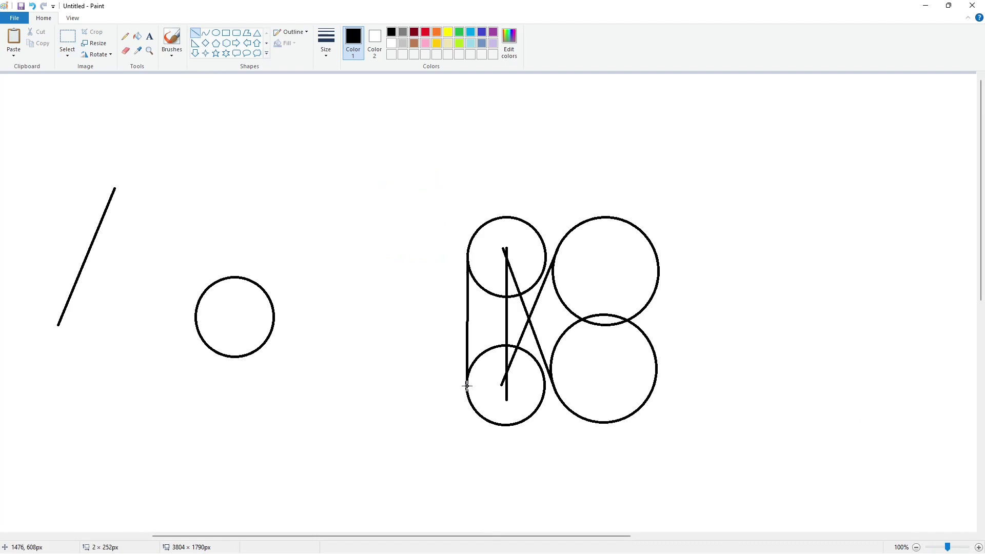
pyautogui.moveTo(468, 257); pyautogui.dragTo(468, 257)
# Step: Copy the spare line that slants down to the right and place the duplicate across the left part of the two large circles
pyautogui.click(917, 547)
pyautogui.click(68, 38)
pyautogui.moveTo(63, 97); pyautogui.dragTo(150, 244)
pyautogui.hotkey('ctrl', 'c')
pyautogui.hotkey('ctrl', 'v')
pyautogui.moveTo(50, 128); pyautogui.dragTo(450, 192)
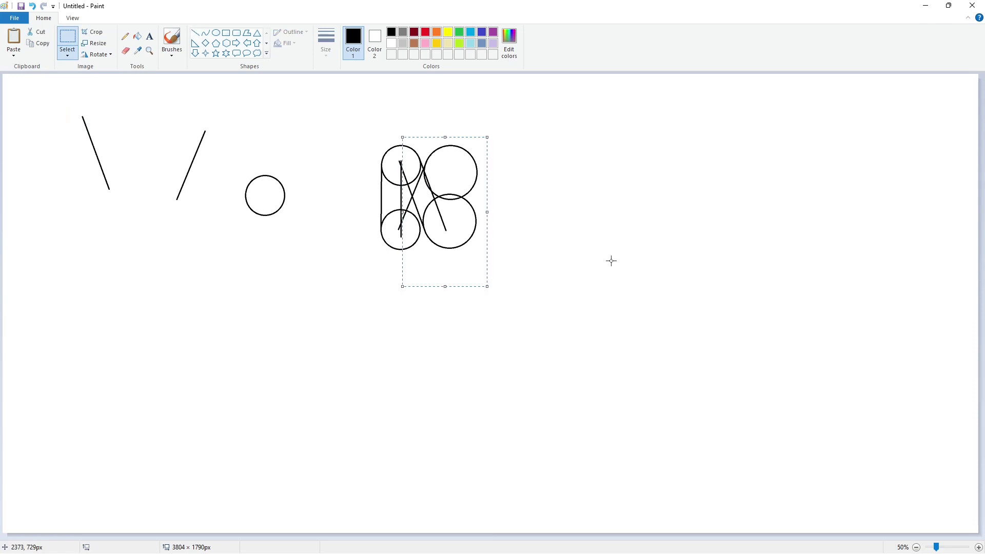
# Step: Copy the spare opposite-slanting line and place the duplicate across the large circles, with its upper end near the top of the upper circle
pyautogui.moveTo(222, 108); pyautogui.dragTo(162, 236)
pyautogui.hotkey('ctrl', 'c')
pyautogui.hotkey('ctrl', 'v')
pyautogui.moveTo(31, 134); pyautogui.dragTo(443, 197)
pyautogui.press('Up')
pyautogui.press('Up')
pyautogui.press('Up')
pyautogui.press('Up')
pyautogui.press('Up')
pyautogui.press('Up')
pyautogui.press('Up')
pyautogui.press('Up')
pyautogui.press('Up')
pyautogui.press('Up')
pyautogui.press('Up')
pyautogui.press('Up')
pyautogui.press('Up')
pyautogui.press('Up')
pyautogui.press('Up')
pyautogui.press('Up')
pyautogui.press('Up')
pyautogui.press('Up')
pyautogui.press('Up')
pyautogui.press('Up')
# Step: Try to mirror a copy of the whole figure horizontally and align it over the two large circles
pyautogui.moveTo(340, 107)
pyautogui.mouseDown()
pyautogui.moveTo(488, 276)
pyautogui.moveTo(504, 275)
pyautogui.mouseUp()
pyautogui.hotkey('ctrl', 'c')
pyautogui.hotkey('ctrl', 'v')
pyautogui.click(98, 54)
pyautogui.click(110, 111)
pyautogui.moveTo(84, 158); pyautogui.dragTo(481, 190)
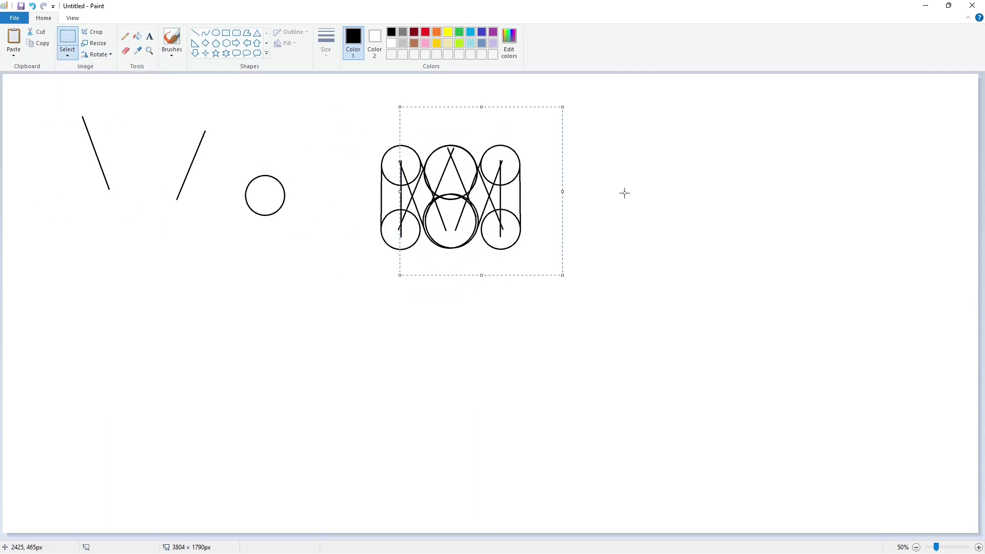
pyautogui.press('Left')
pyautogui.press('Left')
pyautogui.press('Left')
pyautogui.press('Left')
pyautogui.press('Left')
pyautogui.press('Left')
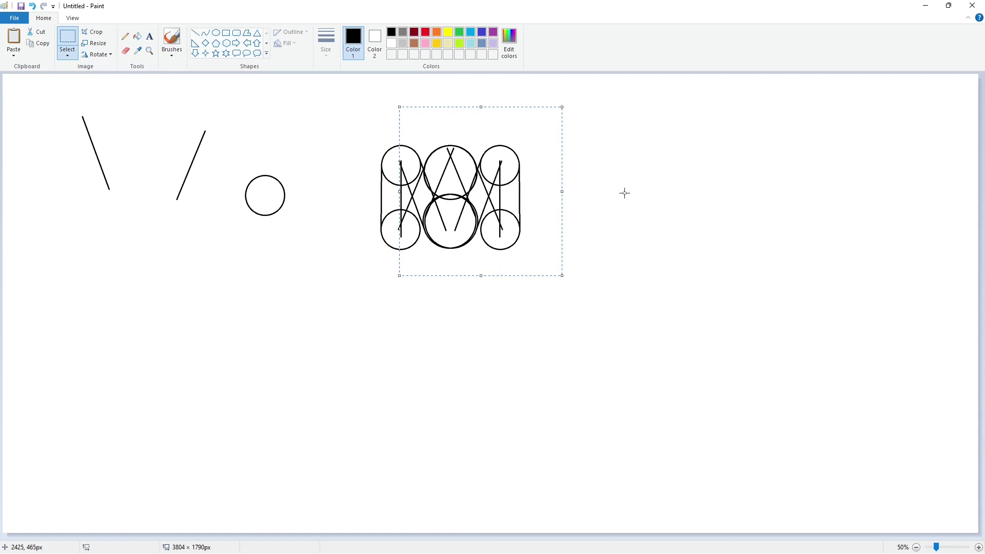
pyautogui.press('Left')
pyautogui.press('Left')
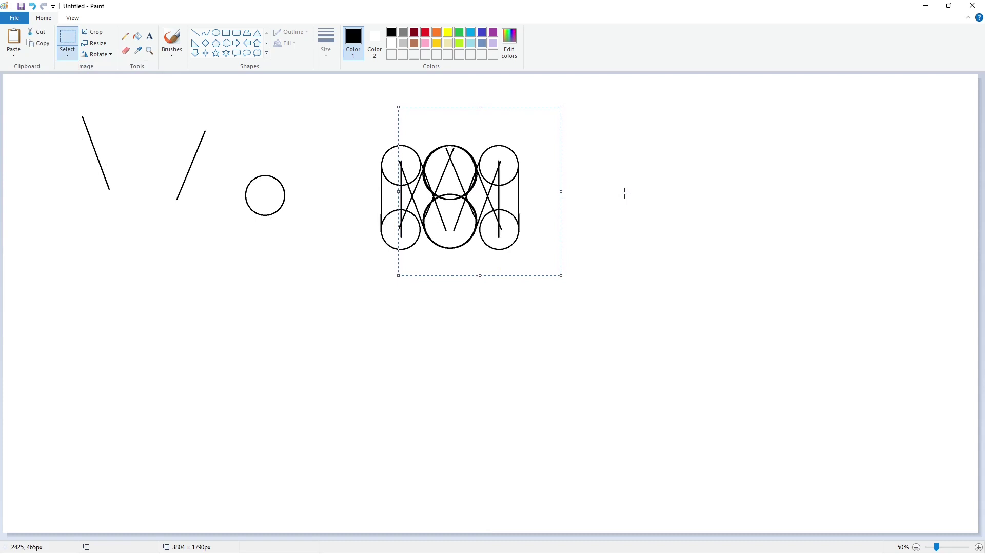
pyautogui.press('Right')
pyautogui.press('Right')
pyautogui.press('Right')
pyautogui.press('Right')
pyautogui.press('Right')
pyautogui.hotkey('ctrl', 'z')
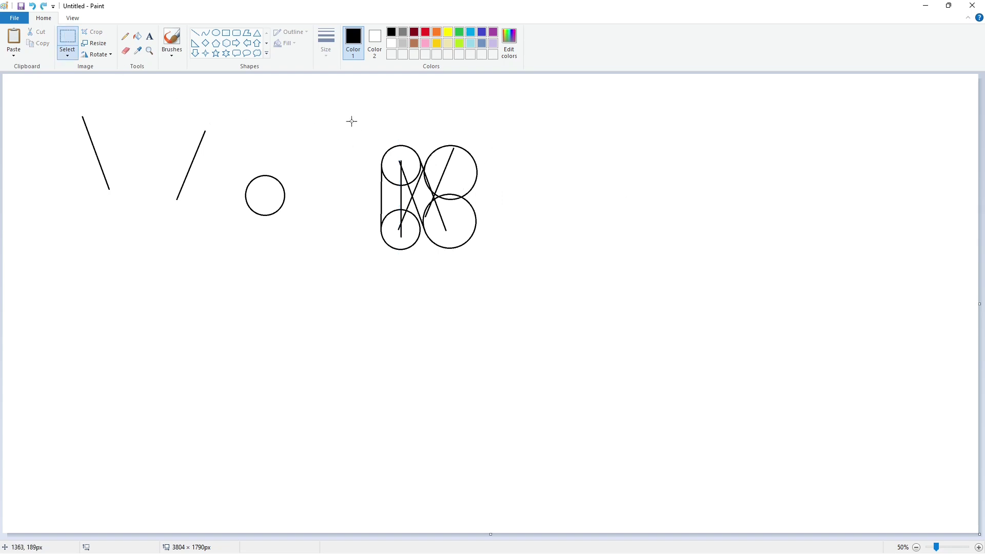
# Step: Copy the left part of the figure, cut off through the large circles, and place the duplicate in the empty area below the spare slanted lines
pyautogui.moveTo(456, 281); pyautogui.dragTo(456, 282)
pyautogui.hotkey('ctrl', 'c')
pyautogui.hotkey('ctrl', 'v')
pyautogui.moveTo(93, 143); pyautogui.dragTo(93, 266)
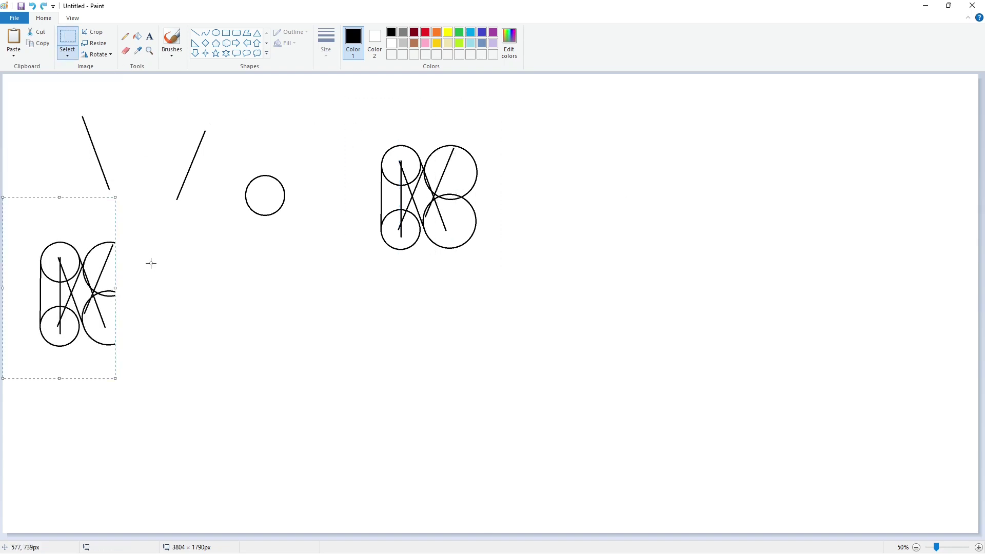
# Step: Copy the partial figure, flip the duplicate horizontally and align it with the main figure to form its right half
pyautogui.moveTo(21, 217); pyautogui.dragTo(145, 399)
pyautogui.hotkey('ctrl', 'c')
pyautogui.hotkey('ctrl', 'v')
pyautogui.click(96, 54)
pyautogui.click(115, 112)
pyautogui.moveTo(62, 154); pyautogui.dragTo(472, 200)
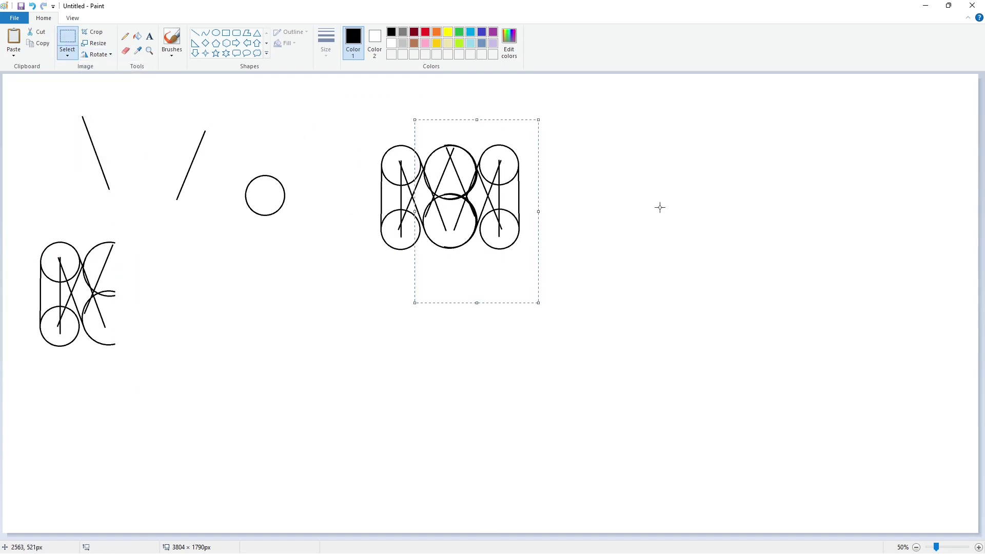
pyautogui.press('Right')
pyautogui.press('Right')
pyautogui.press('Right')
pyautogui.press('Right')
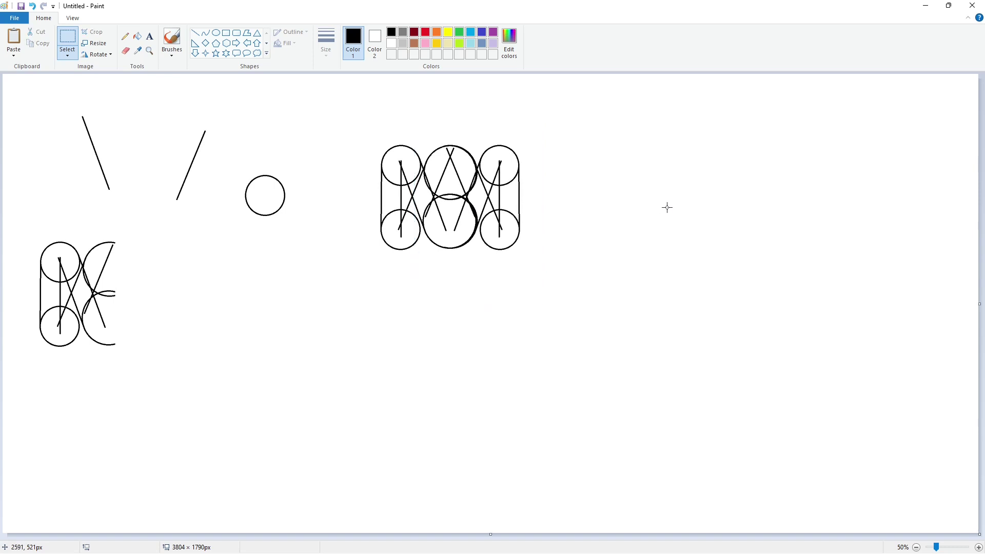
# Step: Copy the spare line that slants down to the right and place the duplicate along the right side of the large circles' overlap
pyautogui.moveTo(229, 112); pyautogui.dragTo(165, 221)
pyautogui.moveTo(60, 88); pyautogui.dragTo(134, 213)
pyautogui.hotkey('ctrl', 'c')
pyautogui.hotkey('ctrl', 'v')
pyautogui.moveTo(52, 128); pyautogui.dragTo(483, 189)
pyautogui.press('Up')
pyautogui.press('Up')
pyautogui.press('Up')
pyautogui.press('Up')
pyautogui.press('Left')
pyautogui.press('Left')
# Step: Draw a small purple circle about 49 by 49 px centred above the upper large circle
pyautogui.click(215, 34)
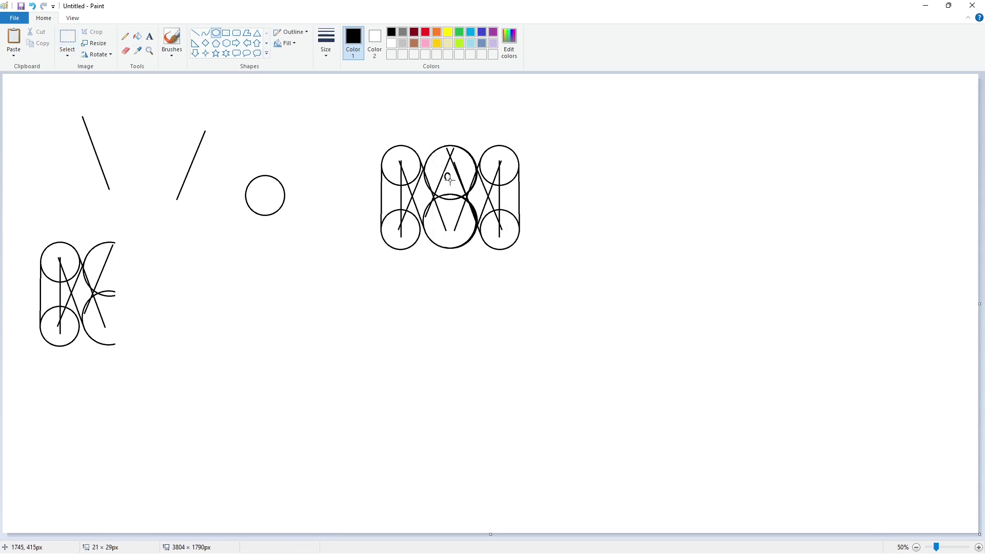
pyautogui.click(495, 32)
pyautogui.moveTo(457, 183); pyautogui.dragTo(459, 184)
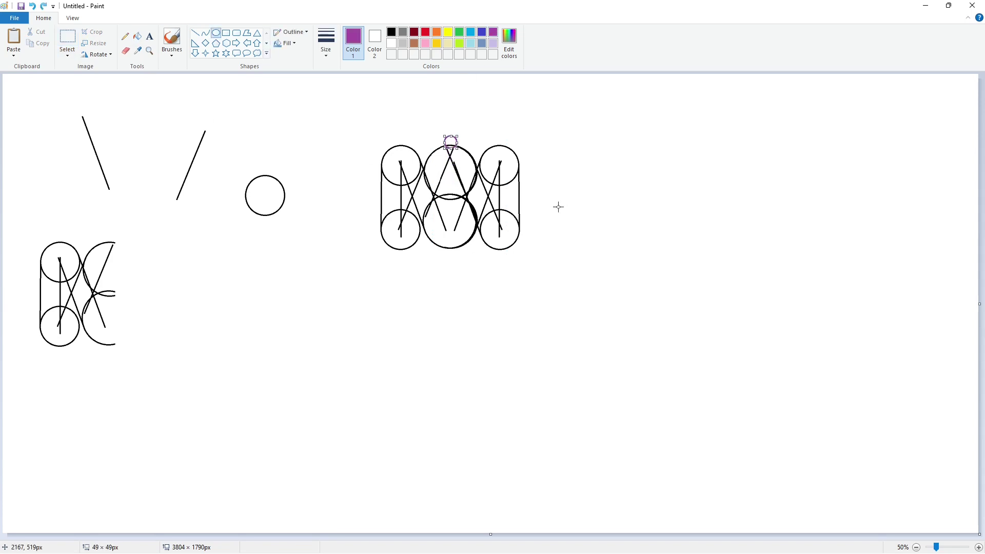
pyautogui.click(559, 207)
# Step: Copy the purple circle and place the duplicate at the centre of the upper large circle
pyautogui.click(67, 37)
pyautogui.scroll(1, 457, 171)
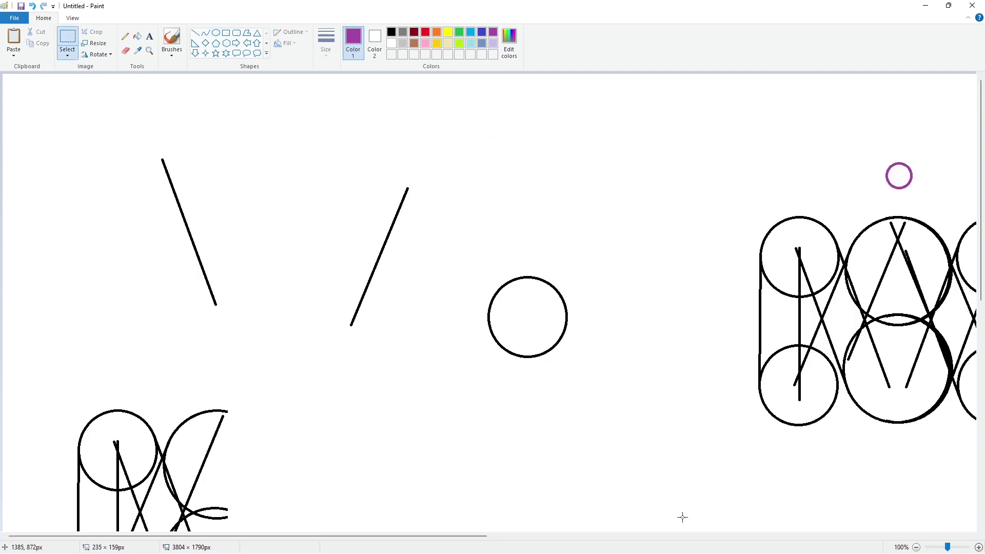
pyautogui.moveTo(359, 536); pyautogui.dragTo(554, 535)
pyautogui.hotkey('ctrl', 'v')
pyautogui.moveTo(48, 120); pyautogui.dragTo(503, 277)
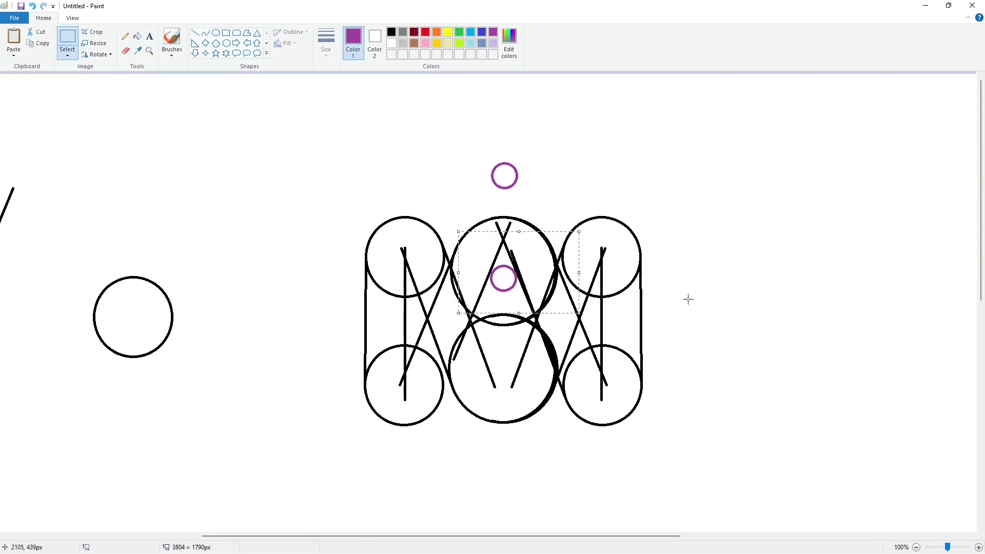
# Step: Fill the wedge between the crossing lines above the inner purple circle with black, and set the fill colour to white
pyautogui.click(137, 36)
pyautogui.click(392, 32)
pyautogui.click(503, 256)
pyautogui.click(514, 284)
pyautogui.hotkey('ctrl', 'z')
pyautogui.click(391, 43)
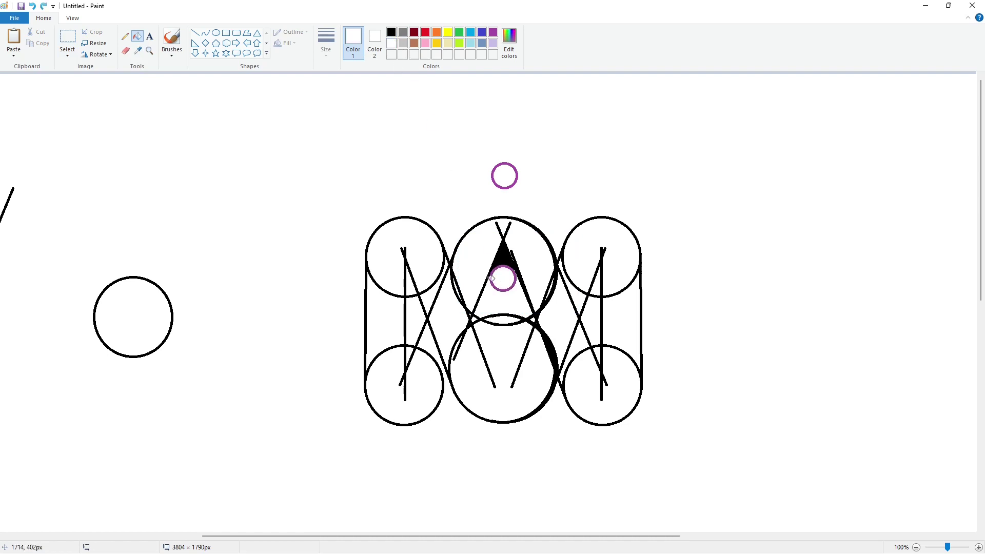
# Step: Recolour the inner purple circle's outline white and paste a copy of the purple circle into the centre of the lower large circle
pyautogui.click(496, 288)
pyautogui.click(917, 548)
pyautogui.click(979, 548)
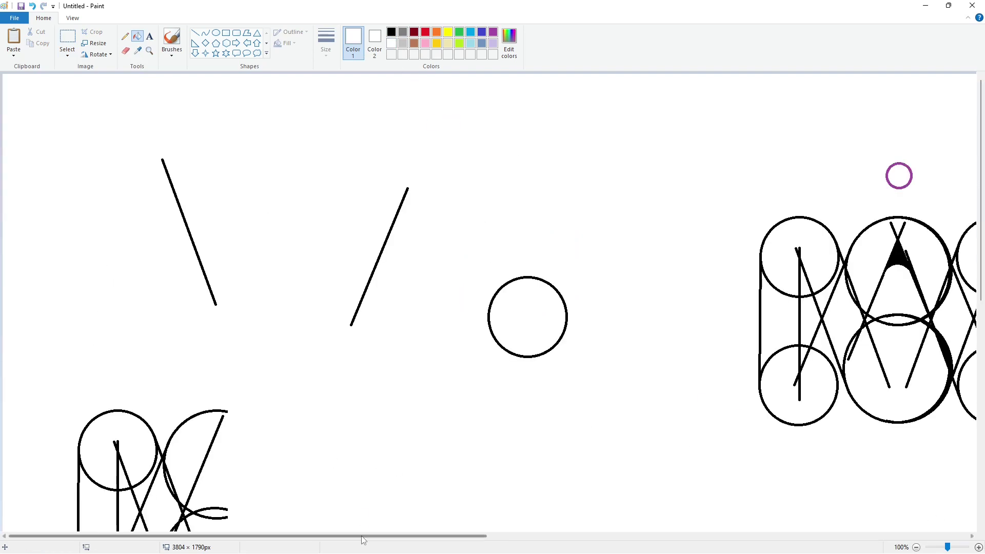
pyautogui.hscroll(5, 589, 471)
pyautogui.hotkey('ctrl', 'v')
pyautogui.moveTo(46, 120); pyautogui.dragTo(457, 365)
pyautogui.press('Left')
pyautogui.press('Down')
pyautogui.press('Down')
pyautogui.press('Down')
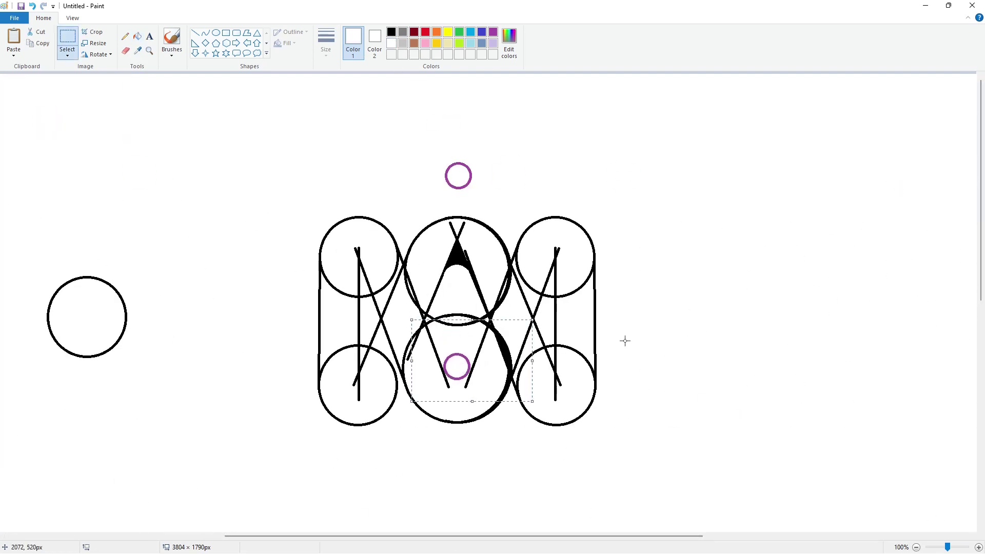
# Step: Fill the lower large circle's area outside the V-shaped gap with black, and recolour the purple circle inside it white
pyautogui.click(137, 36)
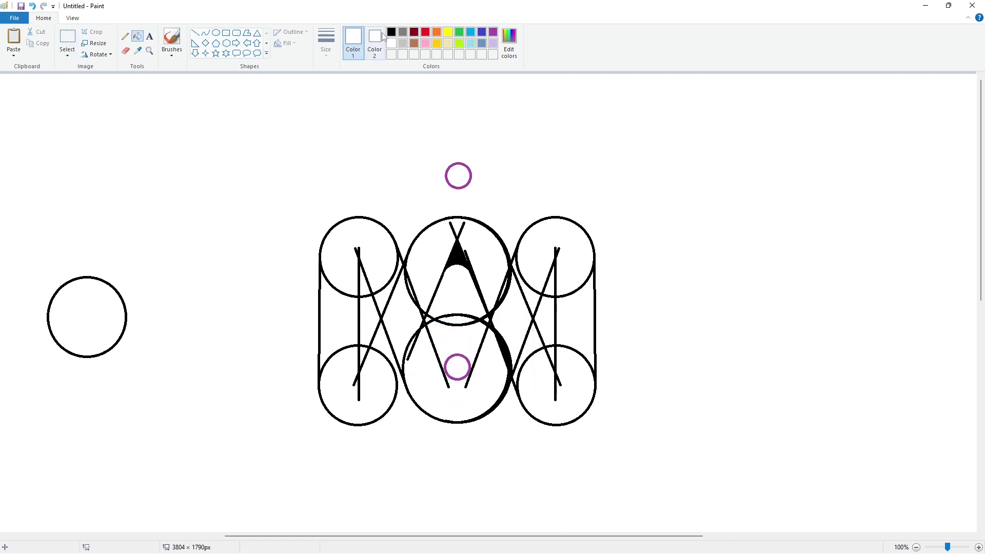
pyautogui.click(392, 32)
pyautogui.click(506, 384)
pyautogui.click(391, 43)
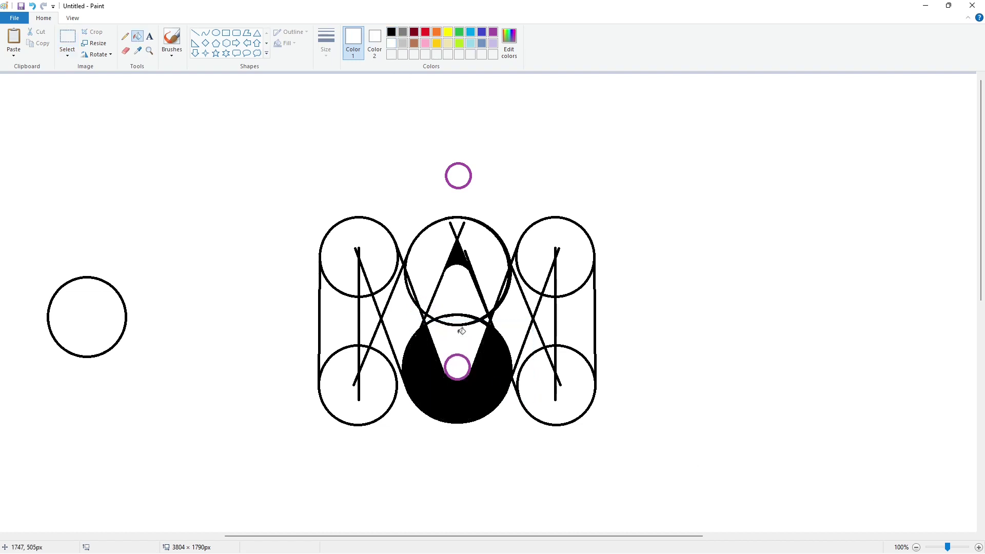
pyautogui.click(462, 356)
# Step: Fill the left pair of circles, the bar joining them, the upper large circle's band and the left diagonal strip with black
pyautogui.scroll(-1, 852, 474)
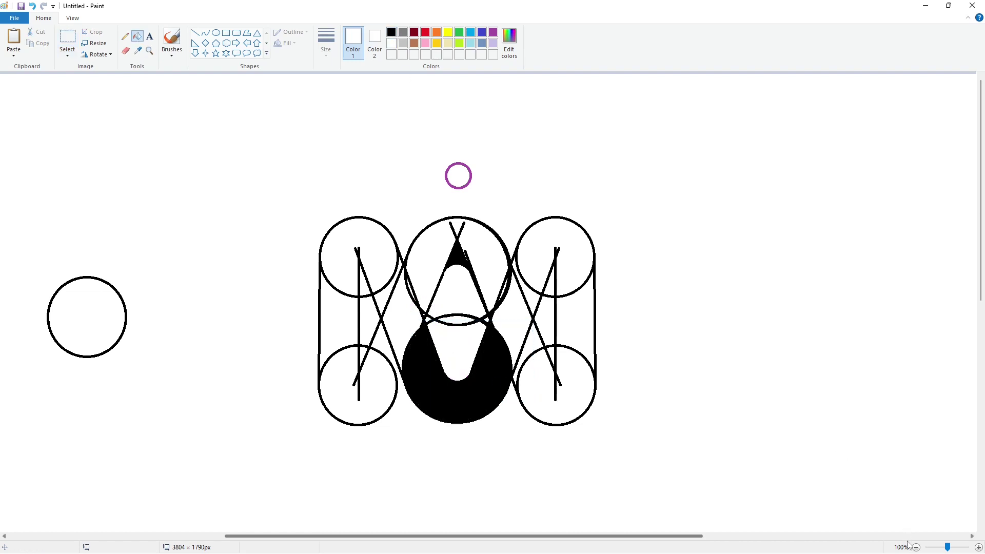
pyautogui.click(979, 548)
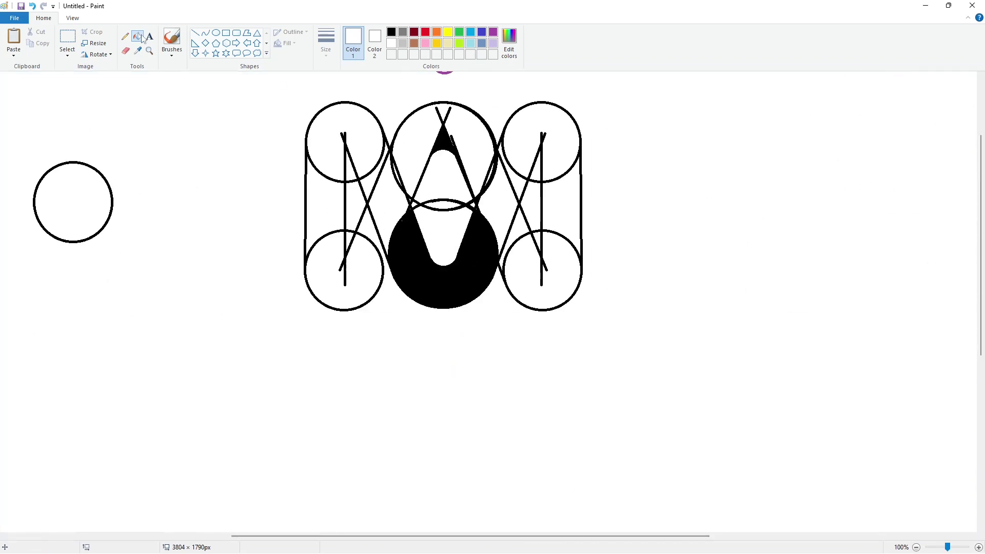
pyautogui.click(392, 33)
pyautogui.click(329, 143)
pyautogui.click(336, 269)
pyautogui.click(457, 145)
pyautogui.click(385, 176)
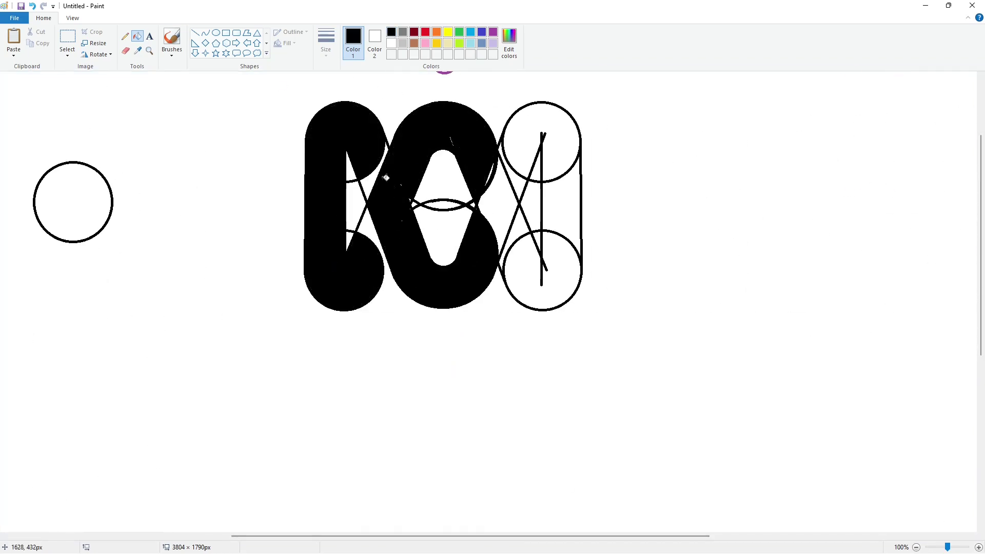
pyautogui.click(375, 170)
# Step: Fill the right pair of circles, their joining bar and the diagonal strips beside them with black
pyautogui.click(512, 175)
pyautogui.click(513, 175)
pyautogui.click(533, 148)
pyautogui.click(558, 205)
pyautogui.click(523, 260)
pyautogui.click(511, 228)
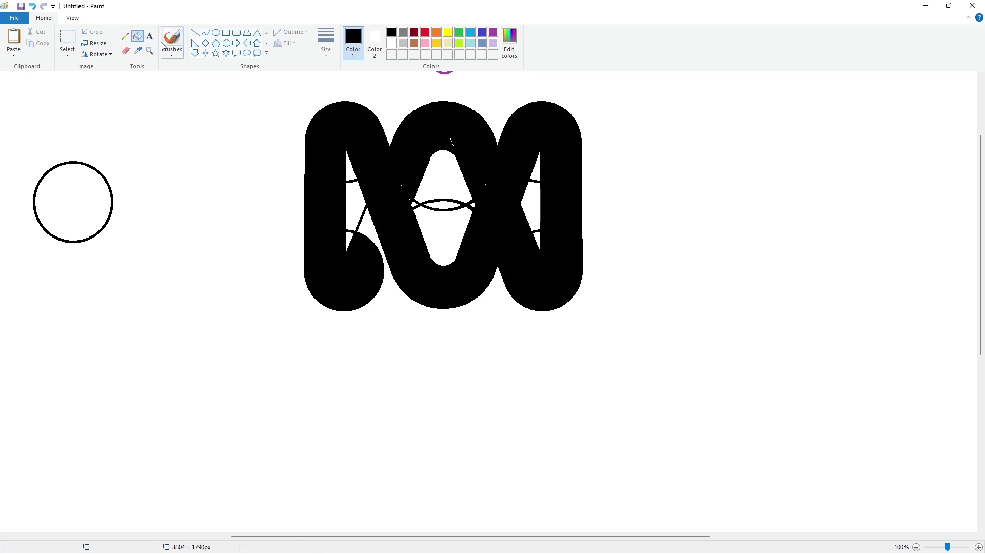
# Step: Copy the spare line that slants down to the left and place the duplicate against the lower left circle's right side
pyautogui.moveTo(417, 536); pyautogui.dragTo(278, 536)
pyautogui.click(67, 39)
pyautogui.scroll(3, 206, 139)
pyautogui.moveTo(251, 164); pyautogui.dragTo(158, 400)
pyautogui.hotkey('ctrl', 'c')
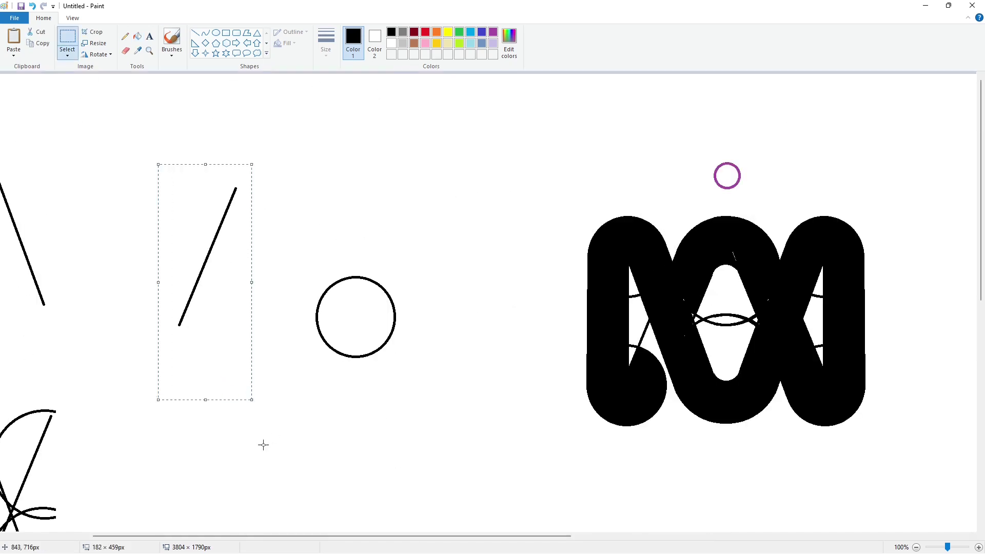
pyautogui.moveTo(280, 536); pyautogui.dragTo(401, 536)
pyautogui.hotkey('ctrl', 'v')
pyautogui.moveTo(29, 193)
pyautogui.mouseDown()
pyautogui.moveTo(436, 343)
pyautogui.moveTo(420, 362)
pyautogui.mouseUp()
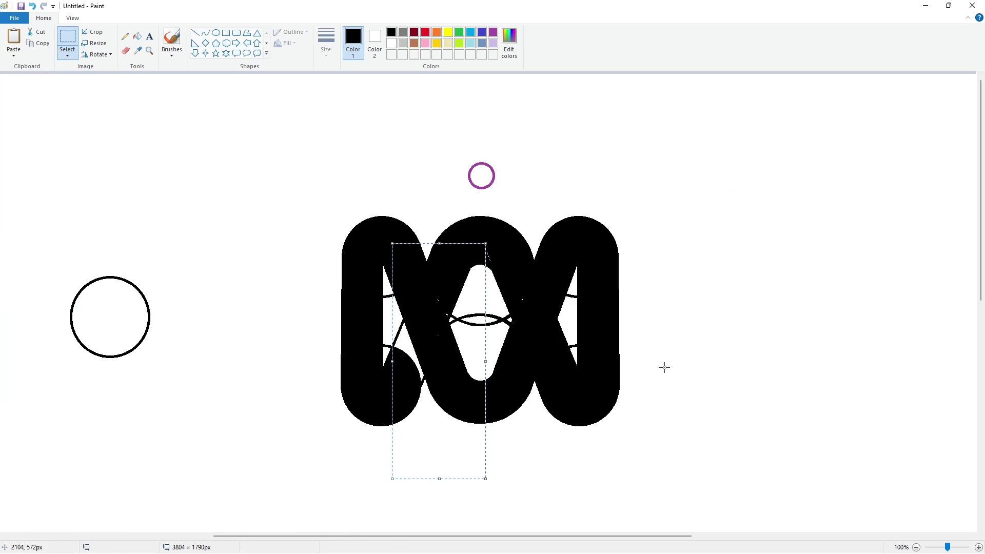
pyautogui.click(665, 365)
# Step: Draw a diagonal line about 99 by 249 px beside the lower left circle and fill the remaining wedge of its strip with black
pyautogui.click(195, 32)
pyautogui.moveTo(413, 408); pyautogui.dragTo(460, 288)
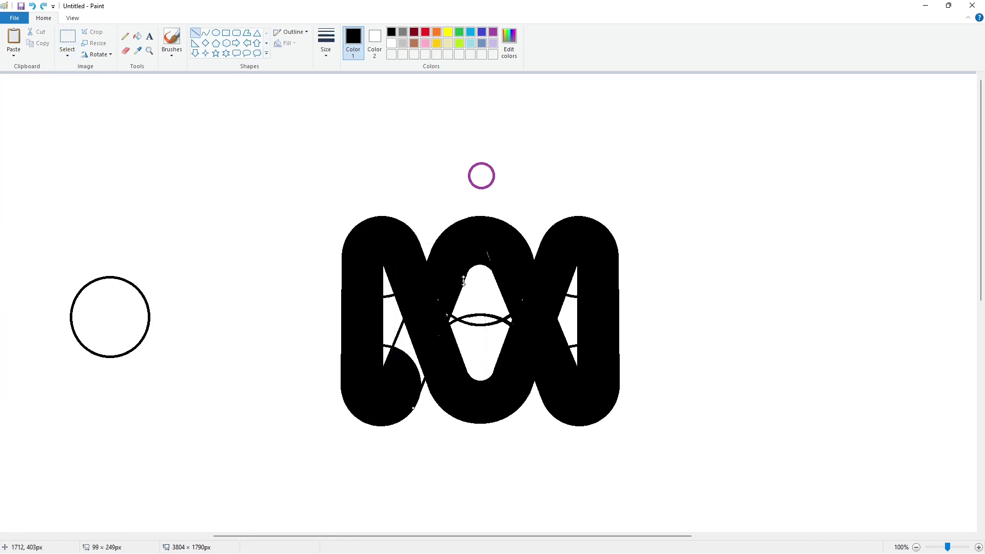
pyautogui.click(561, 285)
pyautogui.click(391, 43)
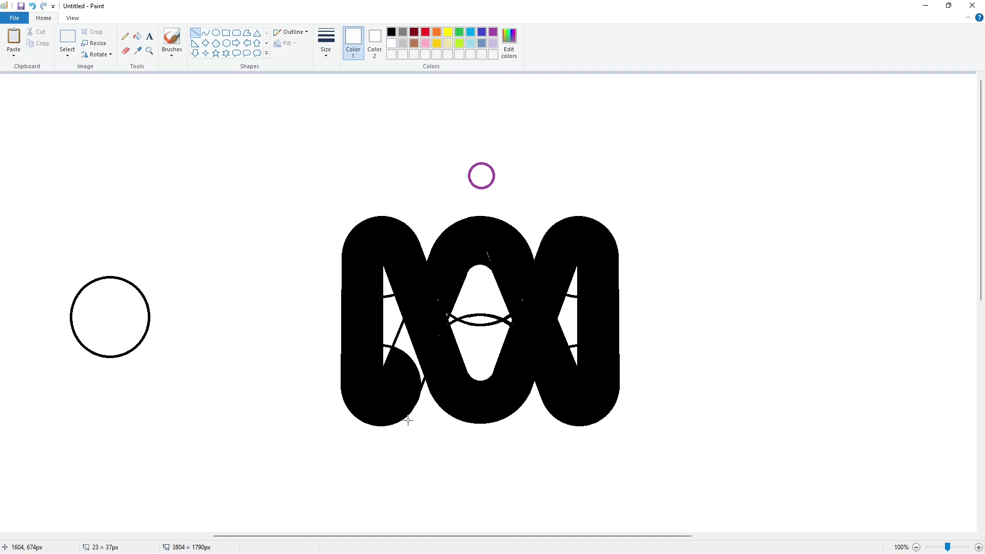
pyautogui.click(137, 36)
pyautogui.click(392, 32)
pyautogui.click(400, 331)
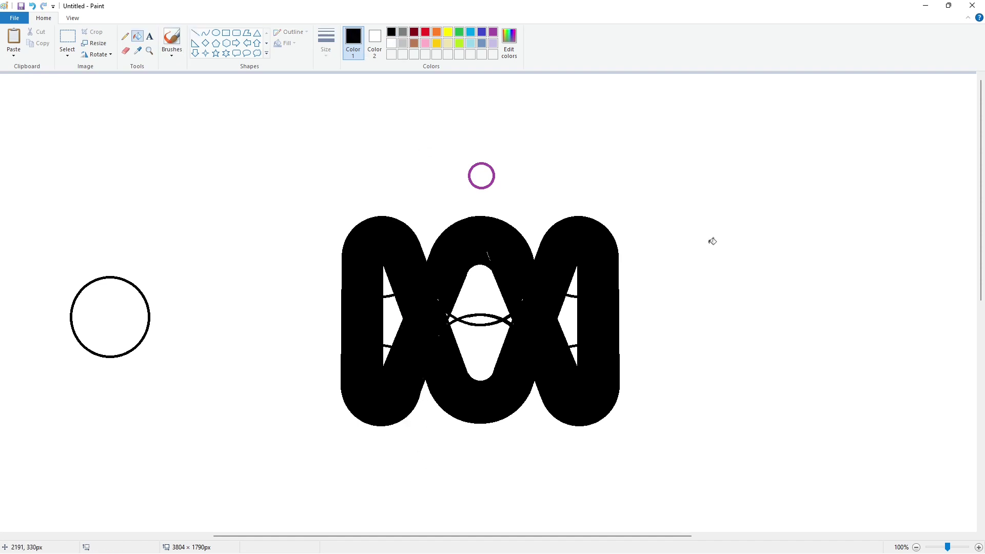
# Step: Draw a purple diagonal line about 61 by 169 px across the left crossing and fill the whole black shape with purple
pyautogui.scroll(-1, 686, 308)
pyautogui.click(493, 31)
pyautogui.click(195, 33)
pyautogui.moveTo(419, 159); pyautogui.dragTo(434, 203)
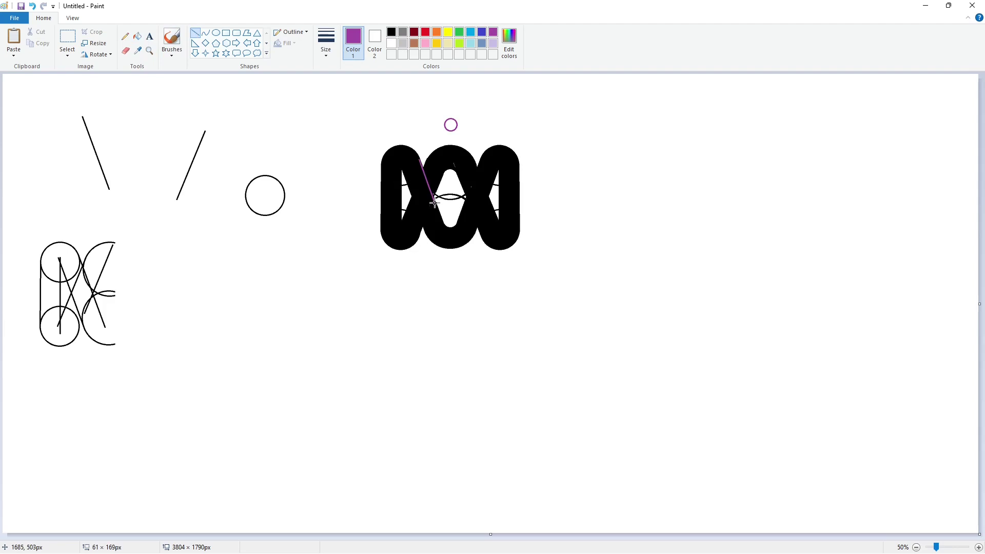
pyautogui.click(137, 36)
pyautogui.click(394, 172)
# Step: Draw a thick line about 81 by 217 px along the left diagonal strip's upper right edge and make it white
pyautogui.click(392, 32)
pyautogui.click(205, 32)
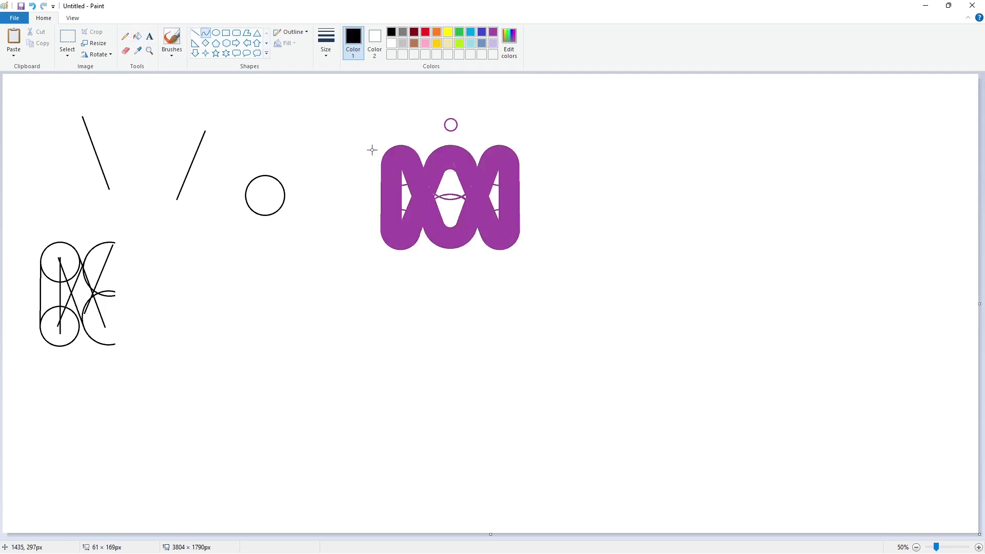
pyautogui.moveTo(432, 190); pyautogui.dragTo(441, 206)
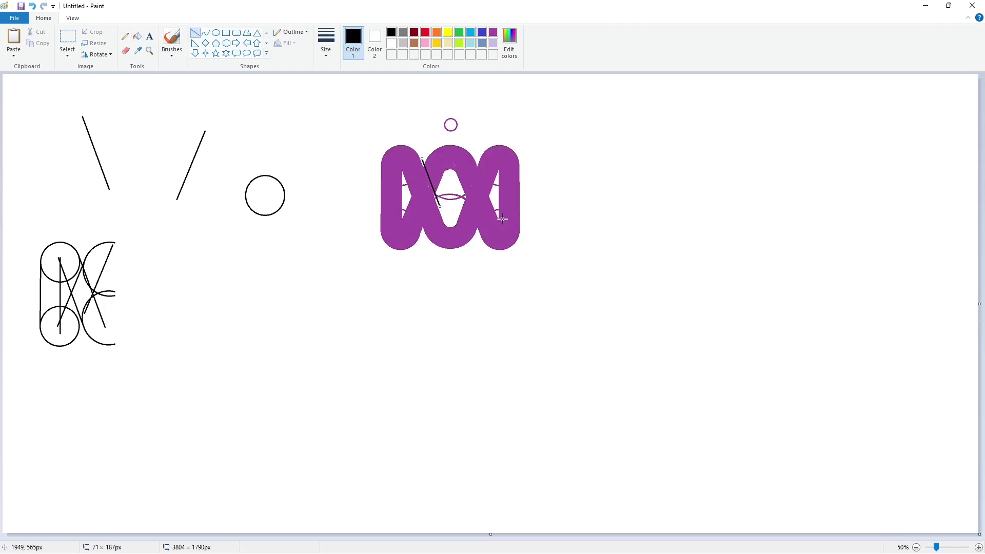
pyautogui.click(979, 547)
pyautogui.moveTo(405, 536); pyautogui.dragTo(615, 513)
pyautogui.moveTo(429, 245); pyautogui.dragTo(466, 342)
pyautogui.moveTo(429, 245); pyautogui.dragTo(424, 231)
pyautogui.press('Left')
pyautogui.press('Left')
pyautogui.press('Left')
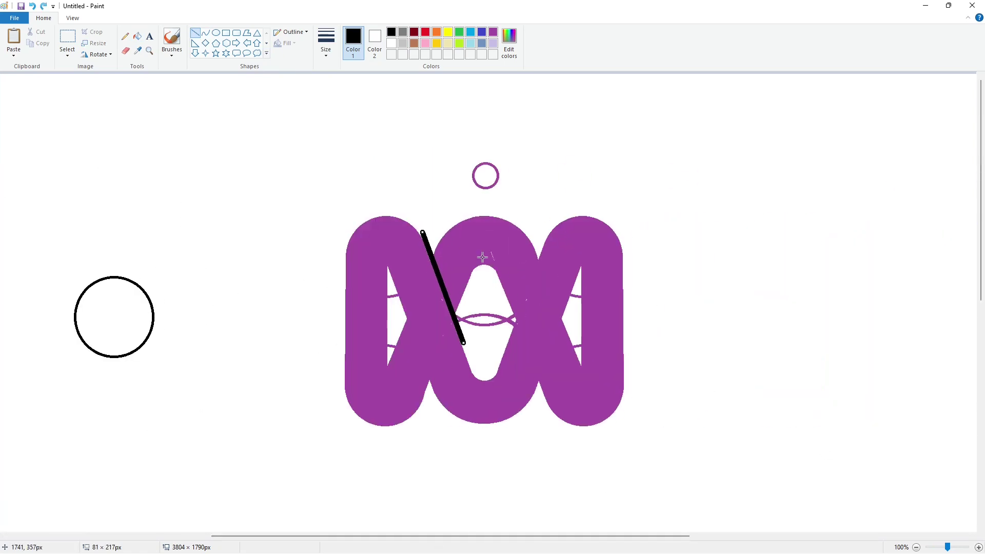
pyautogui.click(392, 43)
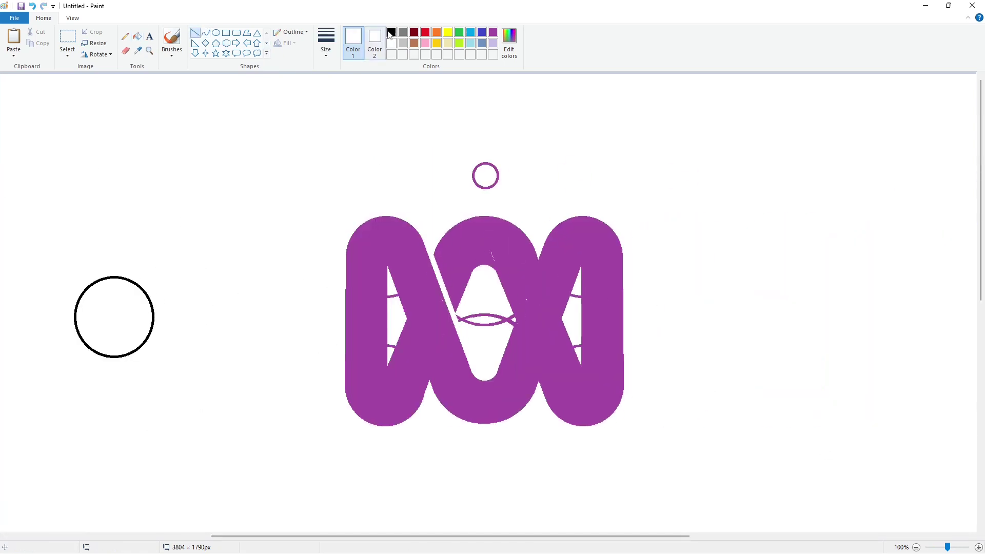
# Step: Draw a thick line about 62 by 164 px along the left diagonal strip's lower left edge and fill it with white
pyautogui.click(391, 32)
pyautogui.moveTo(401, 311); pyautogui.dragTo(433, 396)
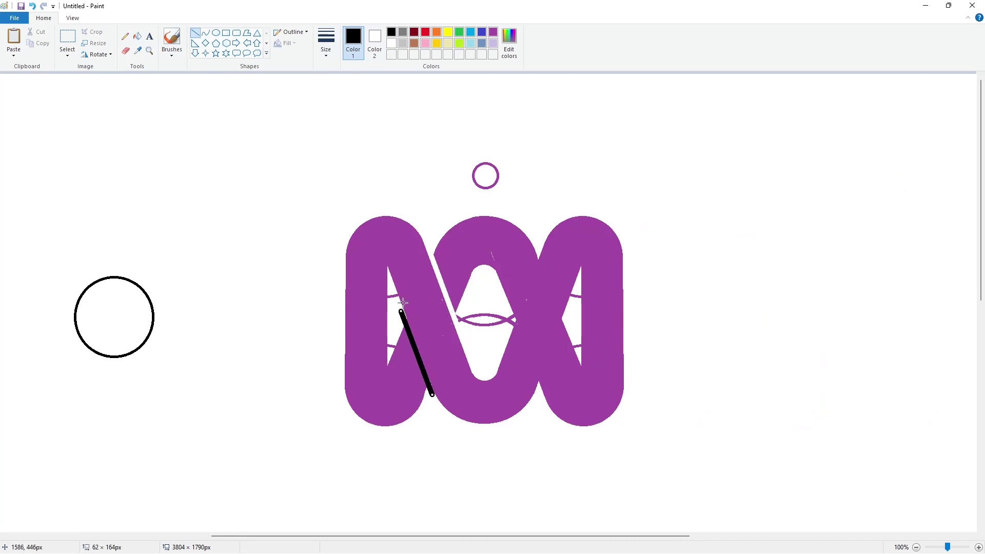
pyautogui.click(137, 36)
pyautogui.click(391, 43)
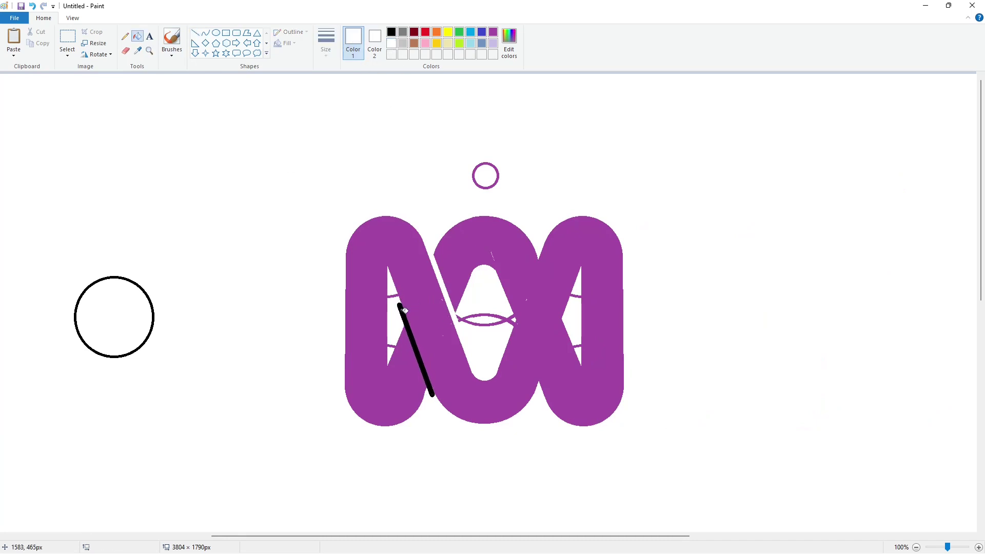
pyautogui.click(414, 339)
# Step: Draw a thick black line along the right diagonal strip's upper right edge and fill it with white
pyautogui.click(195, 32)
pyautogui.click(391, 33)
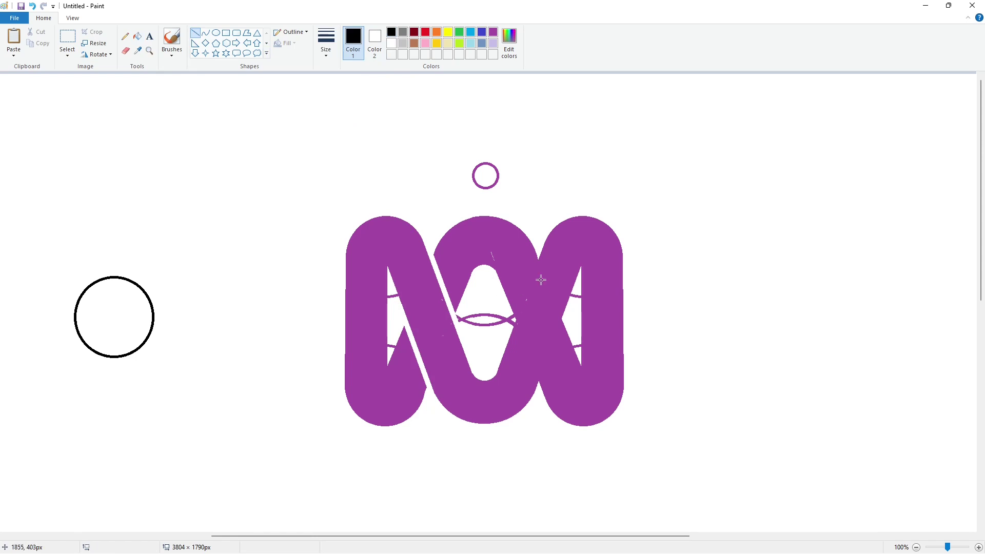
pyautogui.moveTo(534, 252)
pyautogui.mouseDown()
pyautogui.moveTo(572, 337)
pyautogui.moveTo(534, 240)
pyautogui.mouseUp()
pyautogui.click(671, 258)
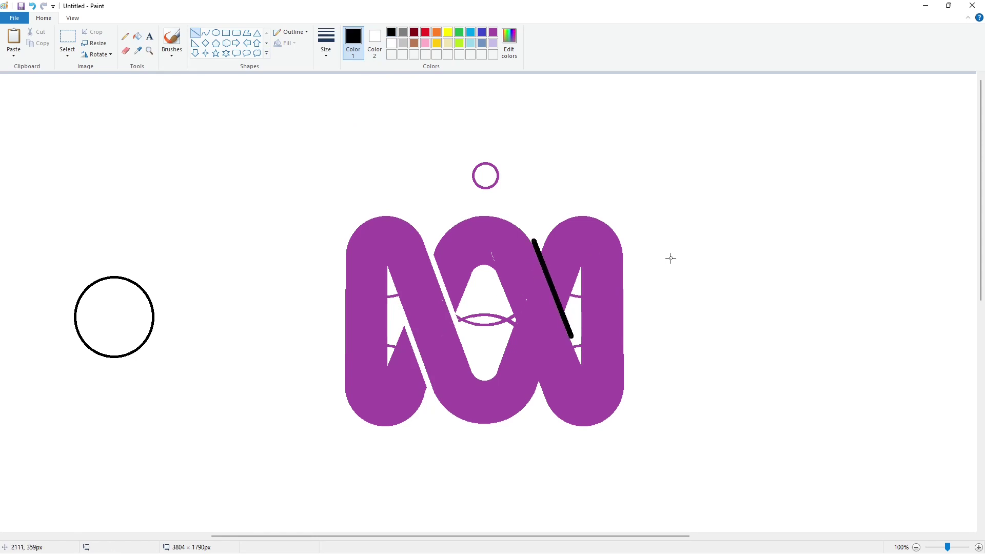
pyautogui.click(137, 36)
pyautogui.click(392, 44)
pyautogui.click(553, 287)
# Step: Draw a thick black line about 83 by 213 px along the right diagonal strip's lower left edge
pyautogui.click(195, 33)
pyautogui.click(391, 32)
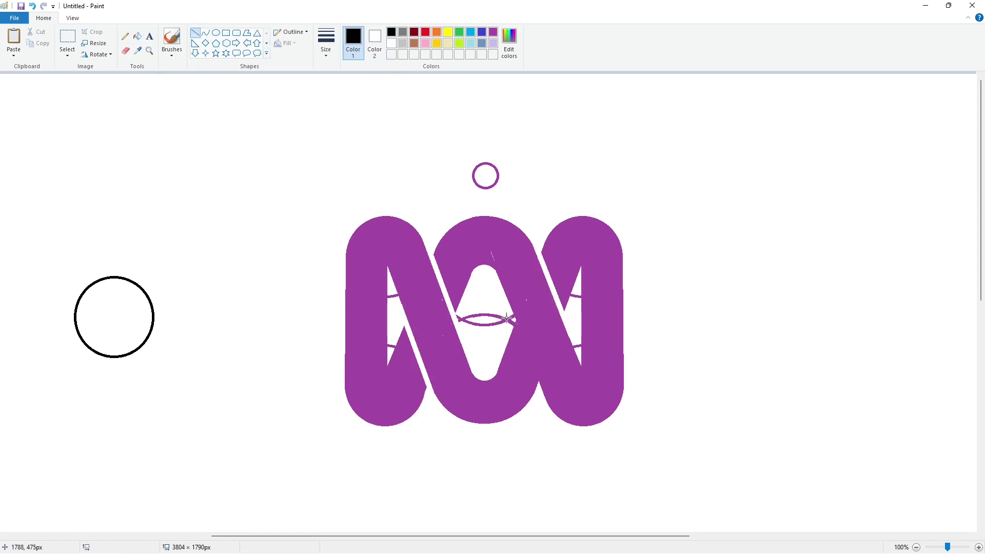
pyautogui.moveTo(500, 288); pyautogui.dragTo(543, 398)
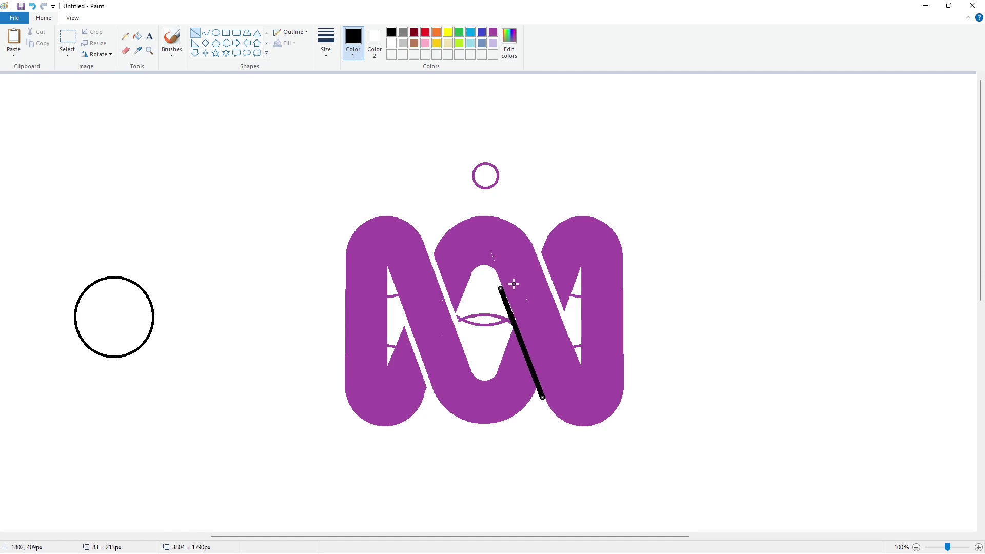
pyautogui.click(493, 33)
pyautogui.hotkey('ctrl', 'z')
pyautogui.hotkey('ctrl', 'z')
pyautogui.hotkey('ctrl', 'z')
pyautogui.hotkey('ctrl', 'z')
pyautogui.hotkey('ctrl', 'z')
# Step: Fill the black line along the right diagonal strip's lower left edge with white
pyautogui.click(138, 36)
pyautogui.click(391, 44)
pyautogui.click(521, 340)
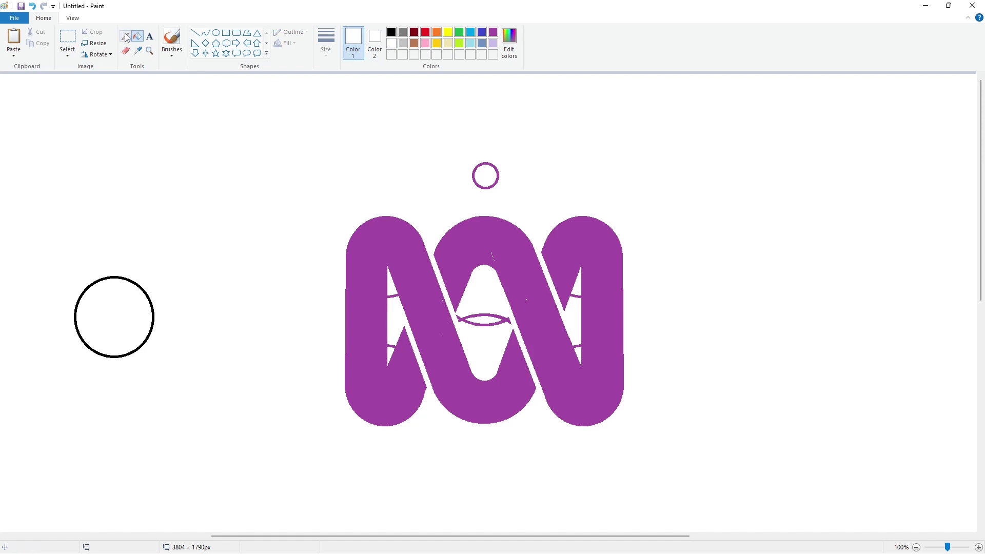
# Step: Paint over the stray specks inside the purple shape with a purple pencil at the thickest size
pyautogui.click(127, 38)
pyautogui.click(326, 43)
pyautogui.click(343, 136)
pyautogui.click(493, 32)
pyautogui.moveTo(491, 251); pyautogui.dragTo(493, 255)
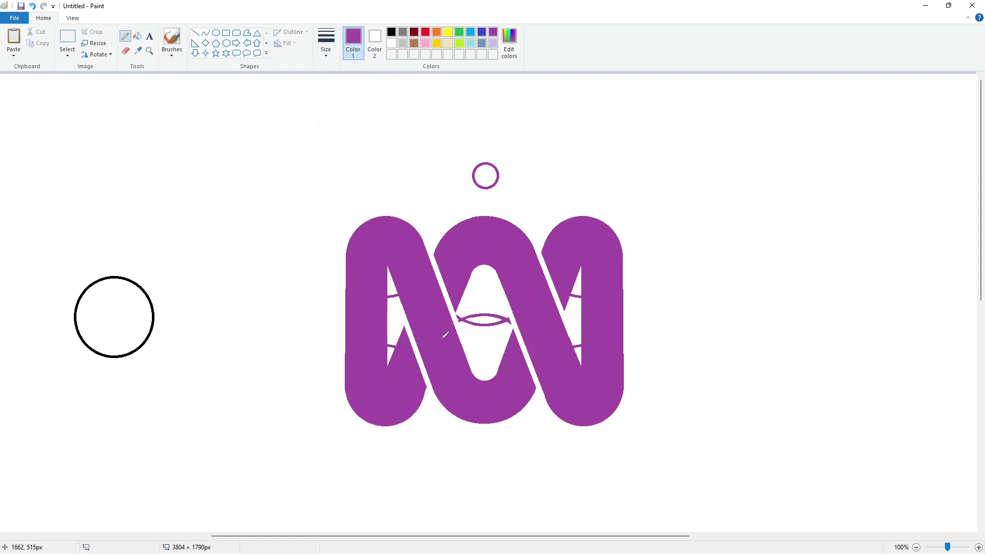
# Step: Fill both purple parts of the shape with black, and fill the leftover arcs in the central opening with white
pyautogui.click(391, 33)
pyautogui.click(137, 36)
pyautogui.click(405, 246)
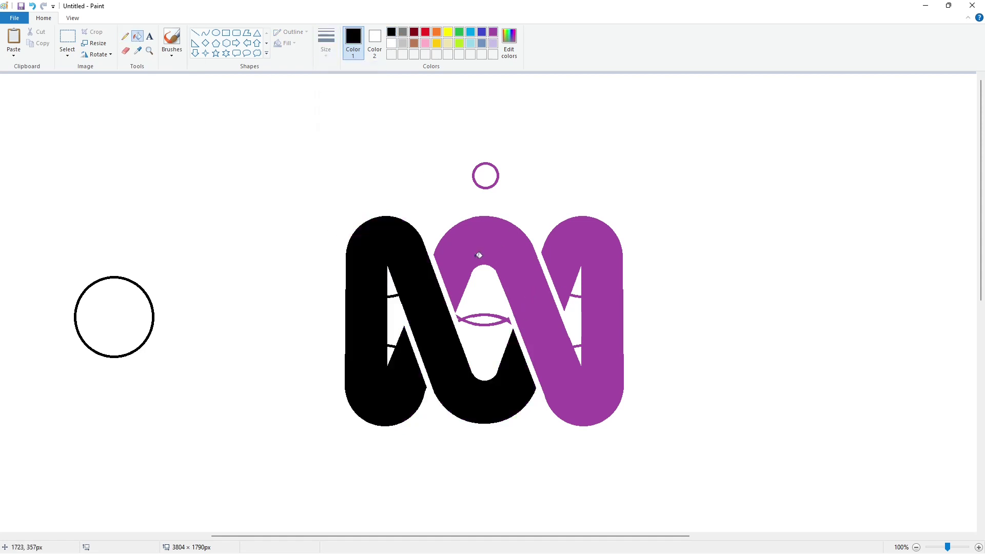
pyautogui.click(478, 256)
pyautogui.click(392, 44)
pyautogui.click(501, 322)
# Step: Cover the leftover arc pieces in the shape's side openings with white lines of the second-thinnest size
pyautogui.click(195, 32)
pyautogui.click(326, 44)
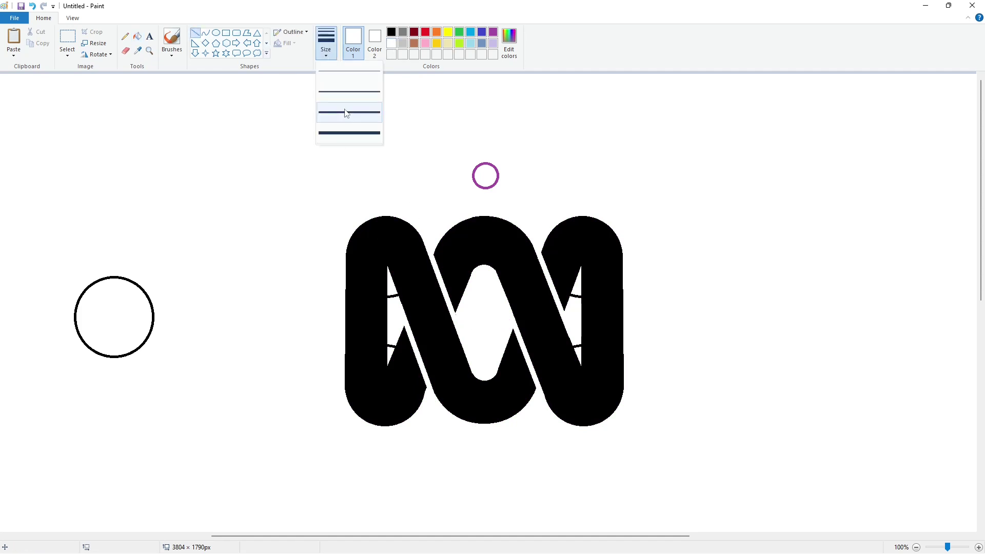
pyautogui.click(349, 91)
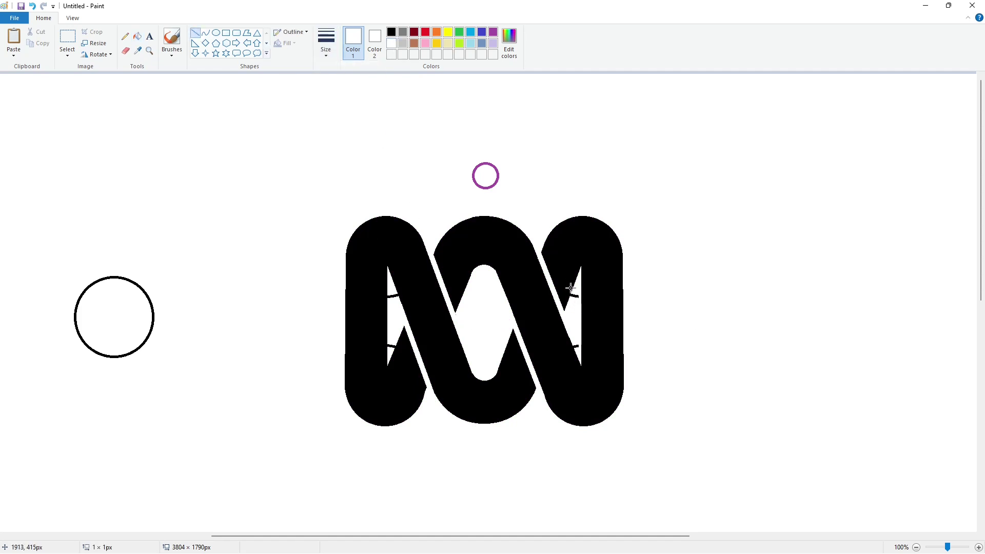
pyautogui.moveTo(573, 353); pyautogui.dragTo(579, 353)
pyautogui.click(432, 338)
# Step: Fill the spare circle, the small purple circle, the two spare lines and the leftover half drawing with white
pyautogui.click(137, 36)
pyautogui.click(150, 300)
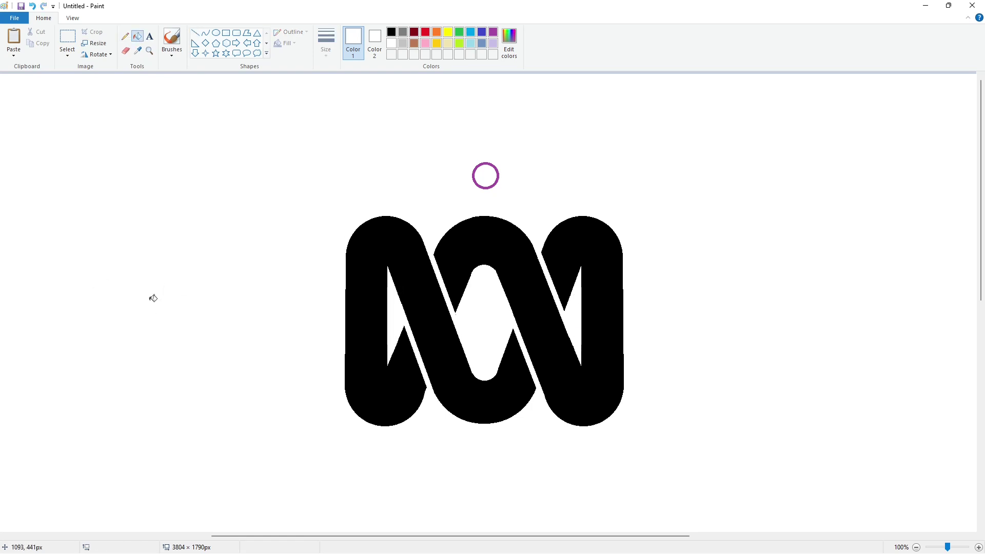
pyautogui.click(472, 180)
pyautogui.keyDown('ctrl'); pyautogui.scroll(-1, 790, 451); pyautogui.keyUp('ctrl')
pyautogui.click(188, 171)
pyautogui.click(105, 167)
pyautogui.click(84, 262)
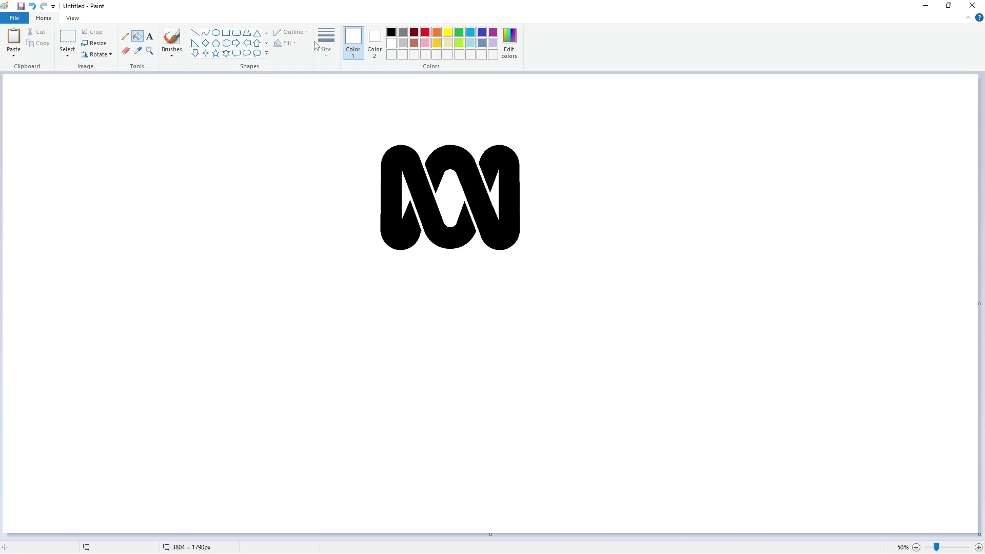
# Step: Draw connected black curves around the top, right and bottom of the shape as a rounded outline
pyautogui.click(206, 32)
pyautogui.click(392, 32)
pyautogui.moveTo(425, 118)
pyautogui.mouseDown()
pyautogui.moveTo(365, 176)
pyautogui.moveTo(373, 145)
pyautogui.moveTo(436, 123)
pyautogui.moveTo(534, 165)
pyautogui.moveTo(477, 104)
pyautogui.moveTo(519, 116)
pyautogui.mouseUp()
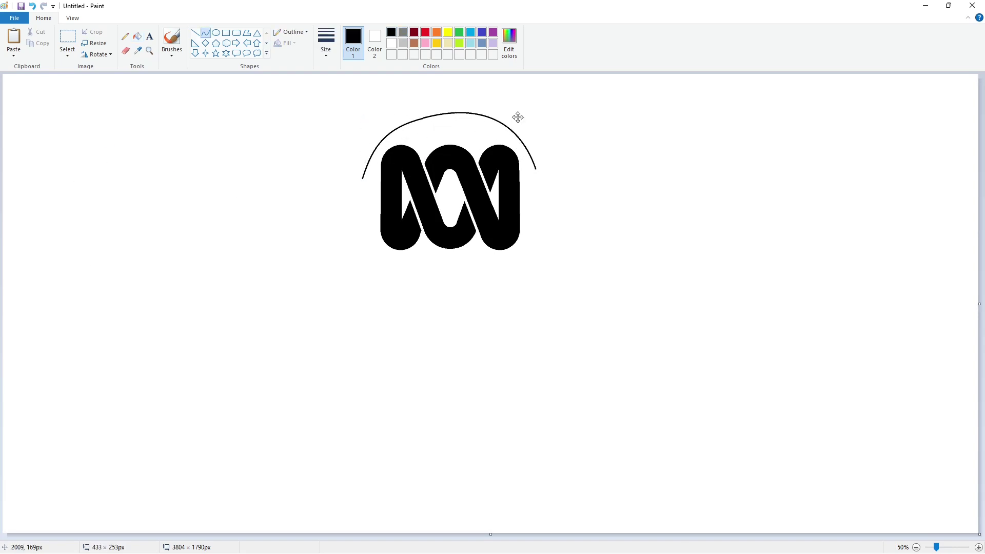
pyautogui.moveTo(535, 169)
pyautogui.mouseDown()
pyautogui.moveTo(506, 253)
pyautogui.moveTo(474, 282)
pyautogui.moveTo(548, 211)
pyautogui.mouseUp()
pyautogui.moveTo(540, 250); pyautogui.dragTo(533, 266)
pyautogui.moveTo(475, 282)
pyautogui.mouseDown()
pyautogui.moveTo(378, 259)
pyautogui.moveTo(446, 291)
pyautogui.mouseUp()
pyautogui.moveTo(418, 286); pyautogui.dragTo(431, 289)
pyautogui.moveTo(379, 259); pyautogui.dragTo(363, 178)
pyautogui.moveTo(370, 235)
pyautogui.mouseDown()
pyautogui.moveTo(361, 238)
pyautogui.moveTo(353, 216)
pyautogui.mouseUp()
pyautogui.click(488, 230)
pyautogui.hotkey('ctrl', 'z')
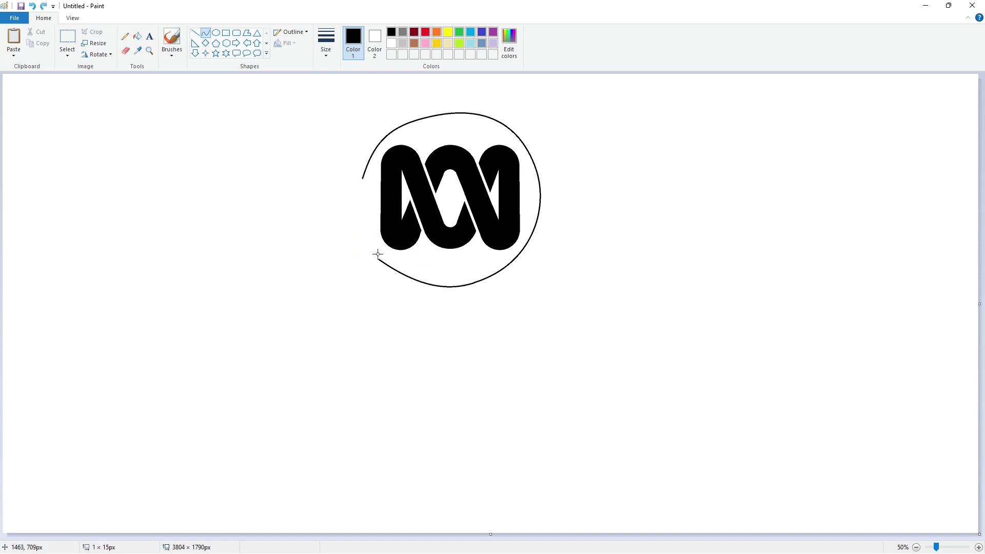
# Step: Close the open left side of the rounded outline with a black curve that bulges outwards
pyautogui.moveTo(378, 254)
pyautogui.mouseDown()
pyautogui.moveTo(363, 179)
pyautogui.moveTo(361, 237)
pyautogui.mouseUp()
pyautogui.moveTo(358, 206)
pyautogui.mouseDown()
pyautogui.moveTo(354, 216)
pyautogui.moveTo(363, 178)
pyautogui.mouseUp()
pyautogui.click(467, 241)
pyautogui.hotkey('ctrl', 'z')
pyautogui.moveTo(373, 237); pyautogui.dragTo(361, 238)
pyautogui.moveTo(358, 206); pyautogui.dragTo(354, 216)
pyautogui.click(468, 242)
# Step: Colour the interwoven shape purple and fill the area between it and the rounded outline with black
pyautogui.click(137, 36)
pyautogui.click(392, 32)
pyautogui.click(437, 133)
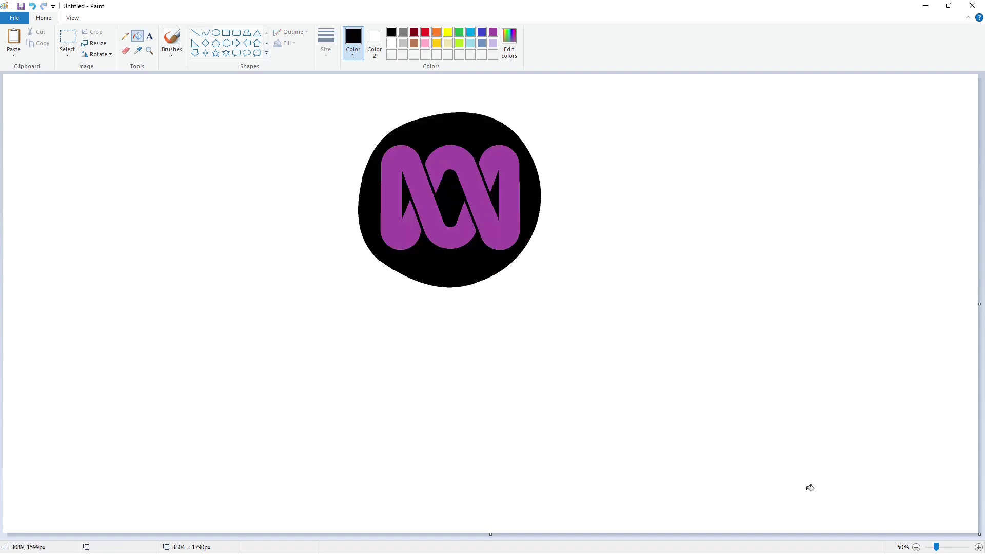
# Step: Trim the lower-left edge of the black background with a straight white line
pyautogui.click(979, 547)
pyautogui.moveTo(388, 537); pyautogui.dragTo(557, 537)
pyautogui.click(196, 33)
pyautogui.moveTo(383, 281)
pyautogui.mouseDown()
pyautogui.moveTo(381, 305)
pyautogui.moveTo(428, 336)
pyautogui.mouseUp()
pyautogui.scroll(-3, 351, 454)
pyautogui.scroll(3, 772, 466)
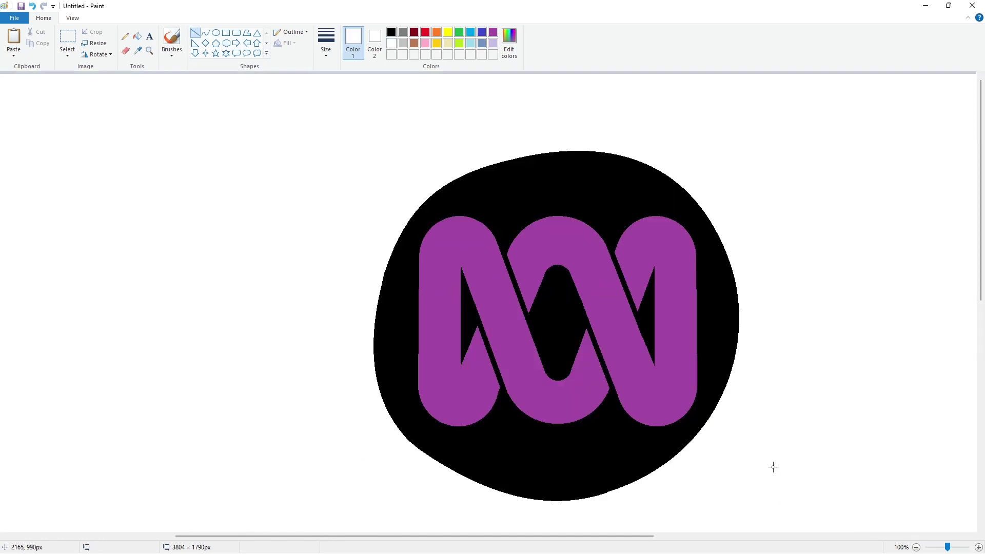
# Step: Draw a small black circle outline below and to the left of the logo
pyautogui.click(917, 548)
pyautogui.click(391, 32)
pyautogui.click(216, 32)
pyautogui.moveTo(229, 308); pyautogui.dragTo(269, 345)
# Step: Copy the circle, placing one copy below and slightly right of it and leaving a spare in the canvas's upper-left area
pyautogui.click(67, 39)
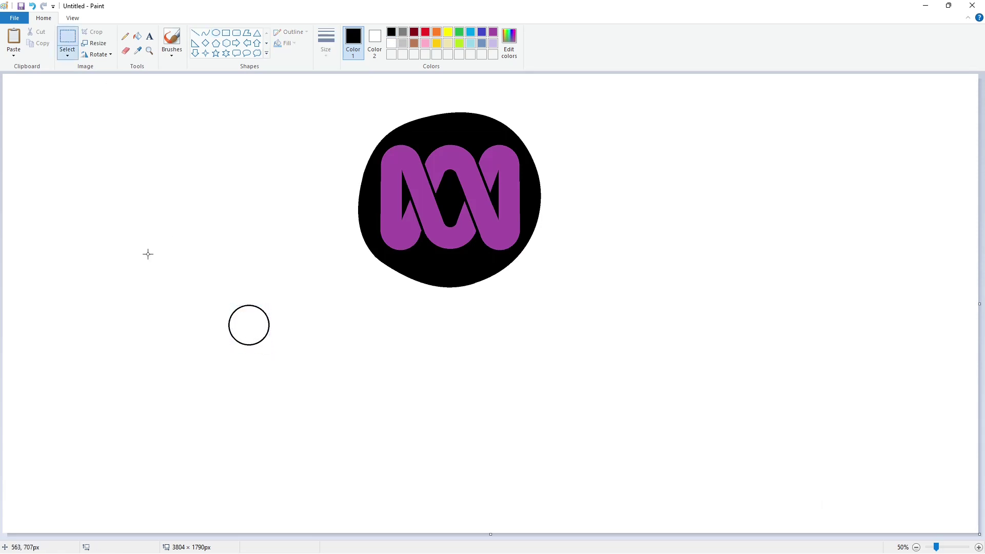
pyautogui.moveTo(156, 244); pyautogui.dragTo(339, 405)
pyautogui.hotkey('ctrl', 'c')
pyautogui.hotkey('ctrl', 'v')
pyautogui.hotkey('ctrl', 'v')
pyautogui.moveTo(95, 155); pyautogui.dragTo(275, 454)
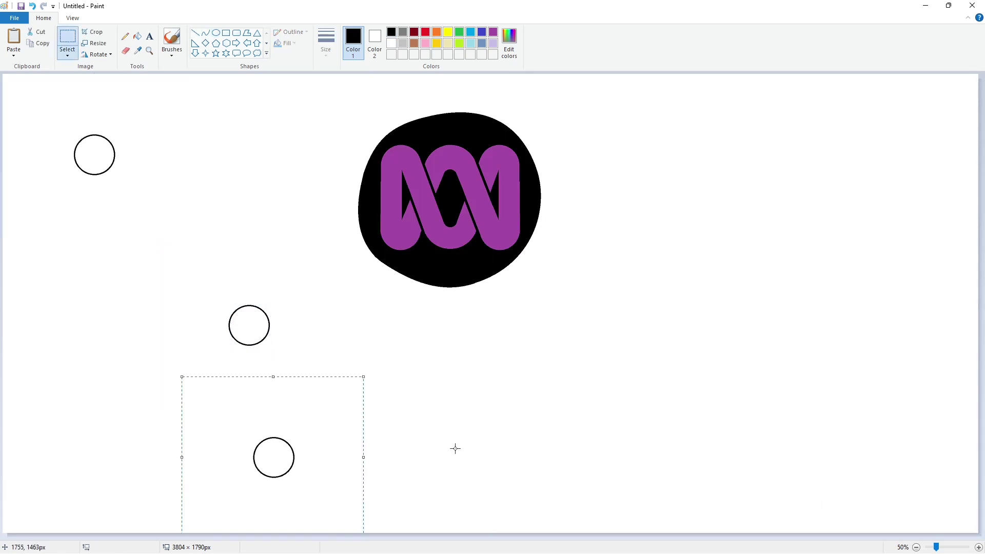
pyautogui.click(565, 469)
# Step: Connect the upper and lower circles with a straight black line along each side to outline the K's stem
pyautogui.click(979, 547)
pyautogui.scroll(-5, 418, 506)
pyautogui.moveTo(400, 536); pyautogui.dragTo(464, 536)
pyautogui.click(195, 33)
pyautogui.moveTo(329, 237)
pyautogui.mouseDown()
pyautogui.moveTo(379, 507)
pyautogui.moveTo(328, 237)
pyautogui.mouseUp()
pyautogui.click(419, 331)
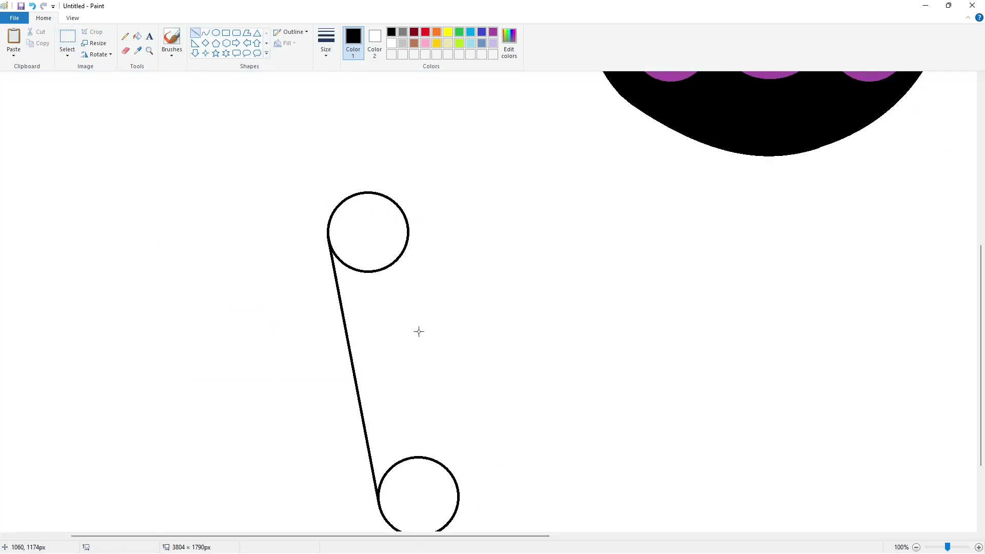
pyautogui.moveTo(408, 224); pyautogui.dragTo(459, 493)
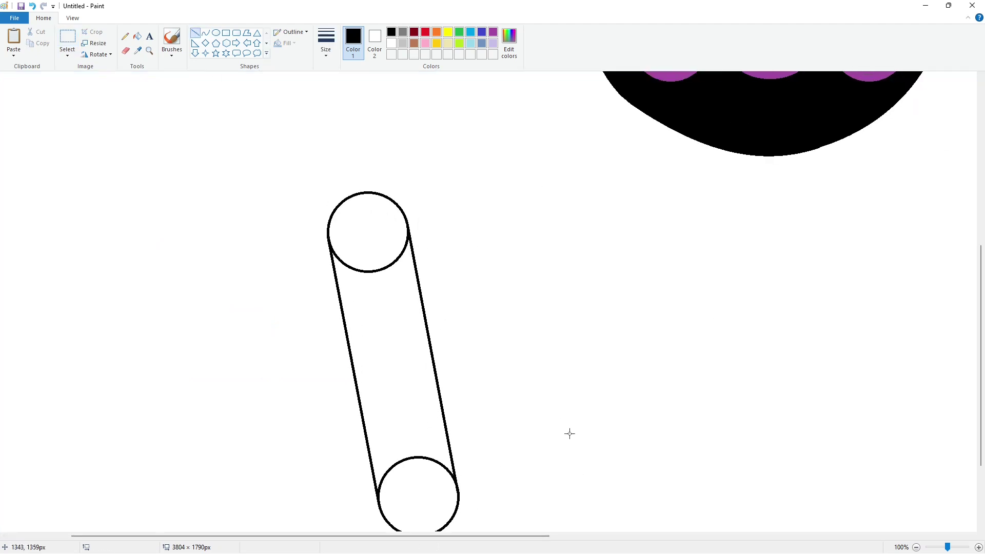
# Step: Fill both end circles and the area between them with black to make the K's stem solid
pyautogui.click(138, 37)
pyautogui.click(368, 233)
pyautogui.click(392, 359)
pyautogui.click(419, 496)
pyautogui.click(917, 547)
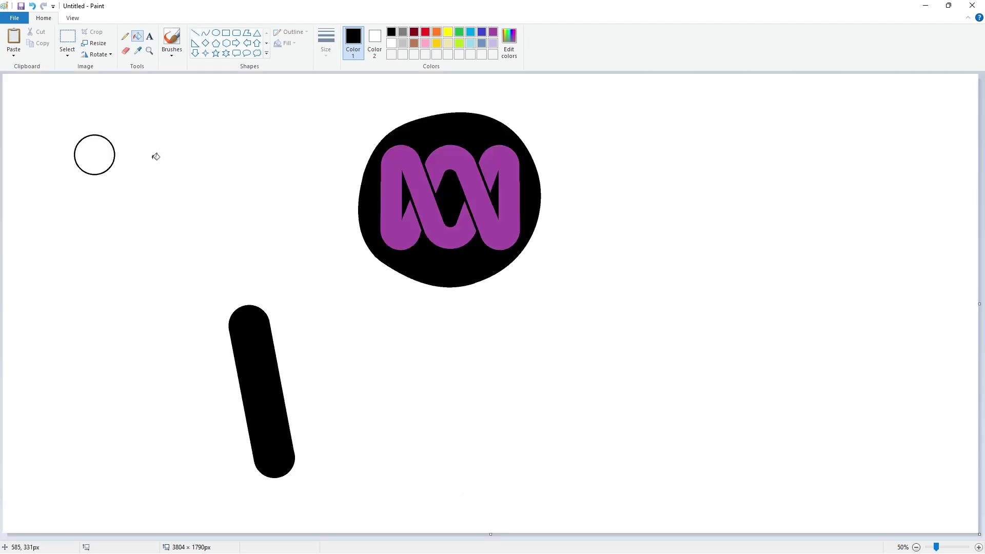
pyautogui.click(67, 37)
pyautogui.moveTo(183, 234); pyautogui.dragTo(1, 57)
pyautogui.moveTo(88, 150); pyautogui.dragTo(318, 306)
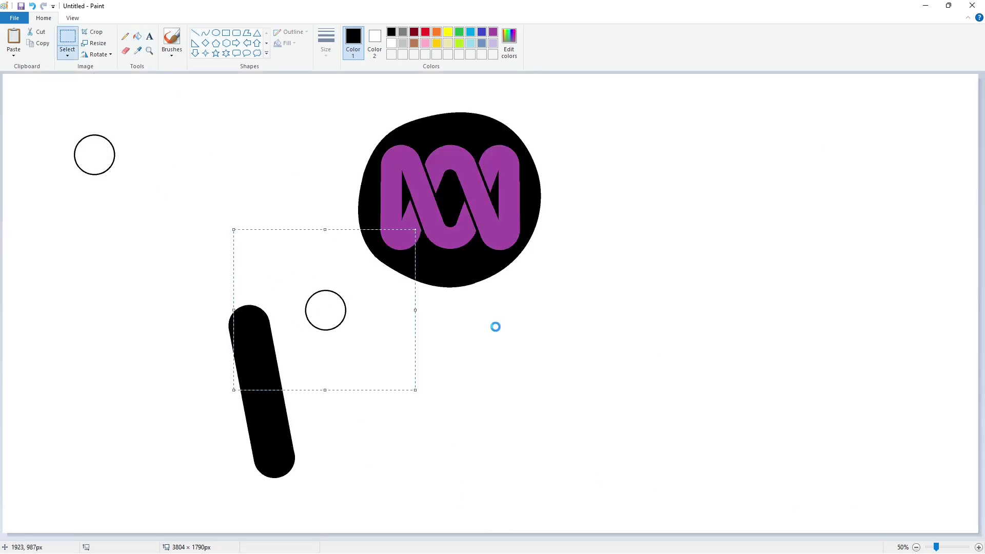
pyautogui.hotkey('ctrl', 'z')
pyautogui.click(216, 33)
pyautogui.hotkey('ctrl', 'v')
pyautogui.moveTo(95, 156); pyautogui.dragTo(357, 445)
pyautogui.hotkey('ctrl', 'z')
# Step: Draw a slightly smaller circle, about 147 × 147 px, to the upper right of the K's stem
pyautogui.click(216, 33)
pyautogui.moveTo(311, 296)
pyautogui.mouseDown()
pyautogui.moveTo(343, 329)
pyautogui.moveTo(336, 315)
pyautogui.moveTo(308, 309)
pyautogui.mouseUp()
pyautogui.moveTo(326, 325); pyautogui.dragTo(327, 329)
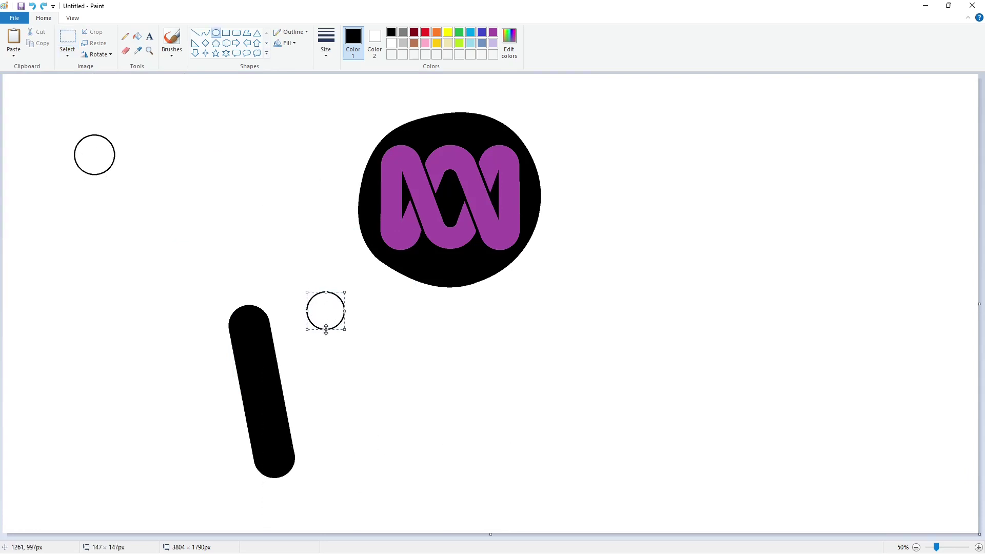
pyautogui.click(409, 310)
# Step: Copy the smaller circle, placing one copy to the lower right of the K's stem and keeping a spare to its left
pyautogui.click(71, 43)
pyautogui.moveTo(297, 275); pyautogui.dragTo(359, 352)
pyautogui.hotkey('ctrl', 'c')
pyautogui.hotkey('ctrl', 'v')
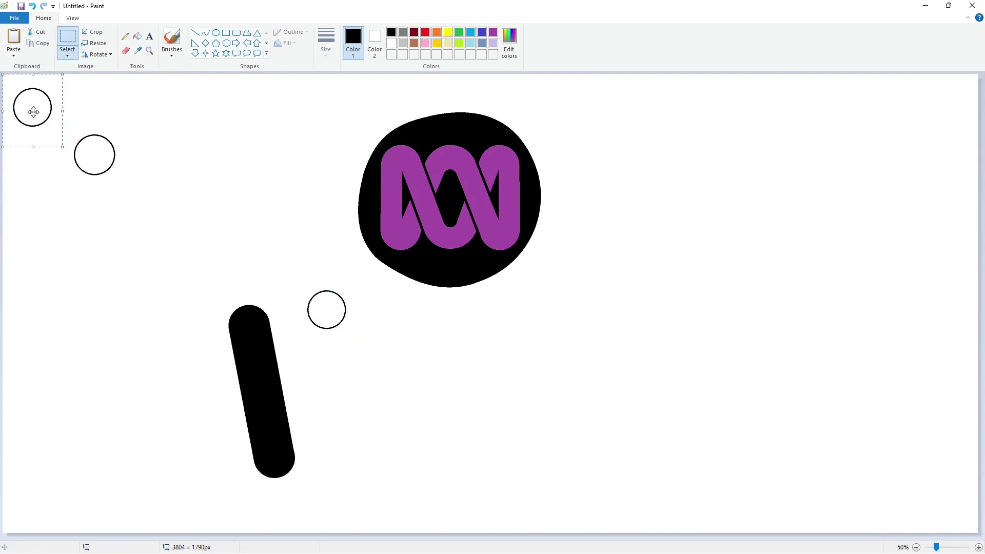
pyautogui.hotkey('ctrl', 'v')
pyautogui.moveTo(33, 110)
pyautogui.mouseDown()
pyautogui.moveTo(78, 332)
pyautogui.moveTo(359, 452)
pyautogui.mouseUp()
pyautogui.click(466, 438)
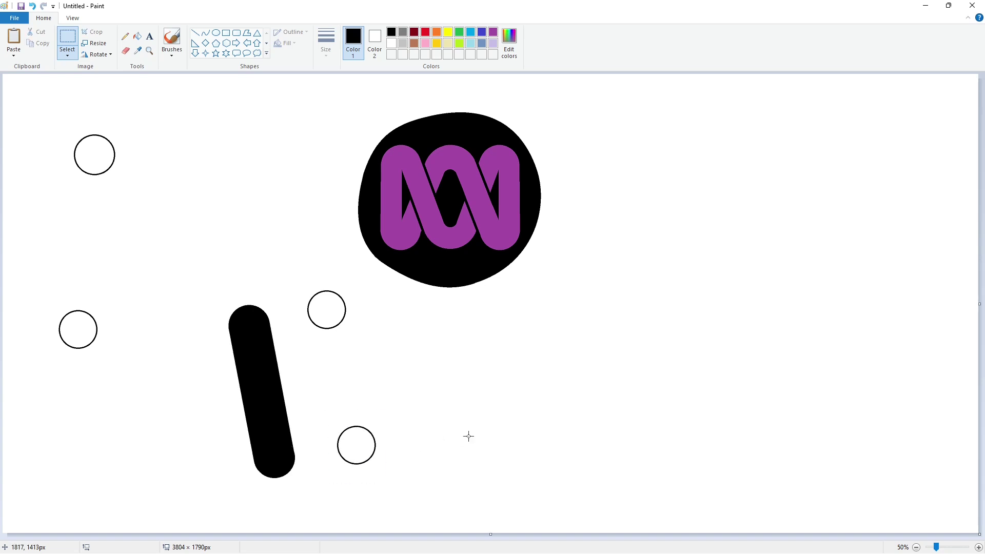
# Step: Draw a diagonal line of about 155 × 331 px for the K's upper arm and move it to empty canvas as a template
pyautogui.click(195, 33)
pyautogui.moveTo(308, 301); pyautogui.dragTo(271, 386)
pyautogui.moveTo(287, 342); pyautogui.dragTo(236, 190)
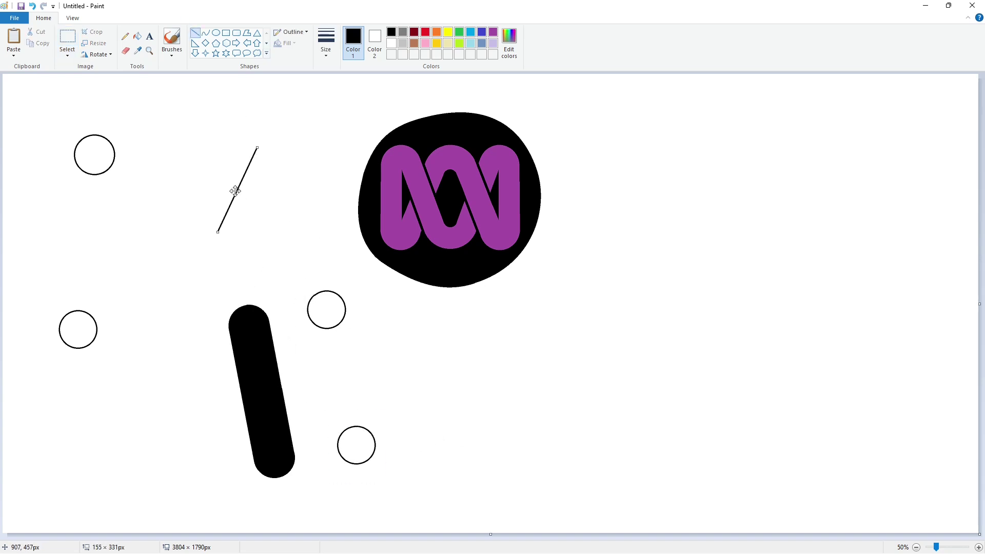
# Step: Copy the diagonal template line and place one copy along each side of the K's upper-arm circle
pyautogui.click(68, 39)
pyautogui.moveTo(272, 128); pyautogui.dragTo(187, 269)
pyautogui.hotkey('ctrl', 'c')
pyautogui.hotkey('ctrl', 'v')
pyautogui.moveTo(55, 140); pyautogui.dragTo(293, 348)
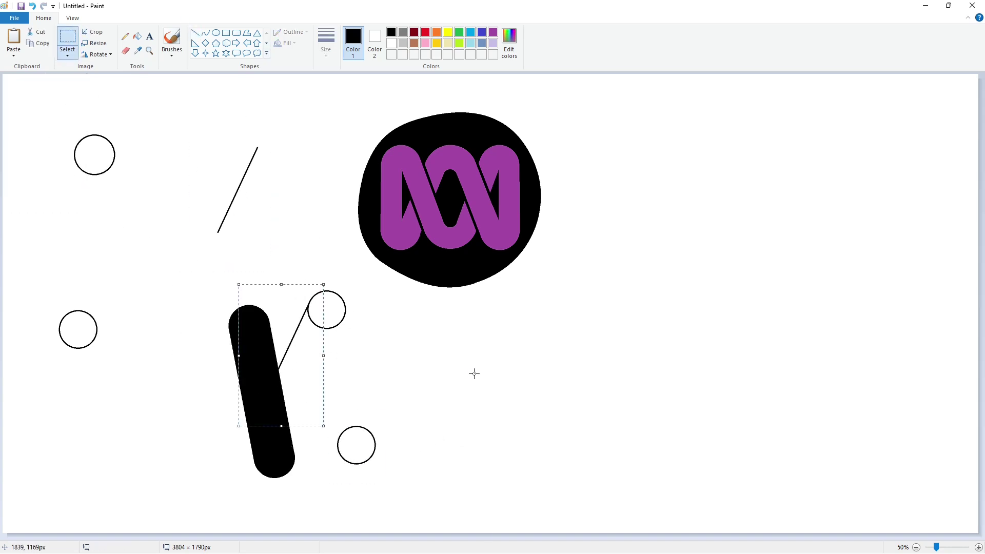
pyautogui.click(428, 380)
pyautogui.hotkey('ctrl', 'v')
pyautogui.moveTo(59, 129); pyautogui.dragTo(330, 353)
pyautogui.click(467, 346)
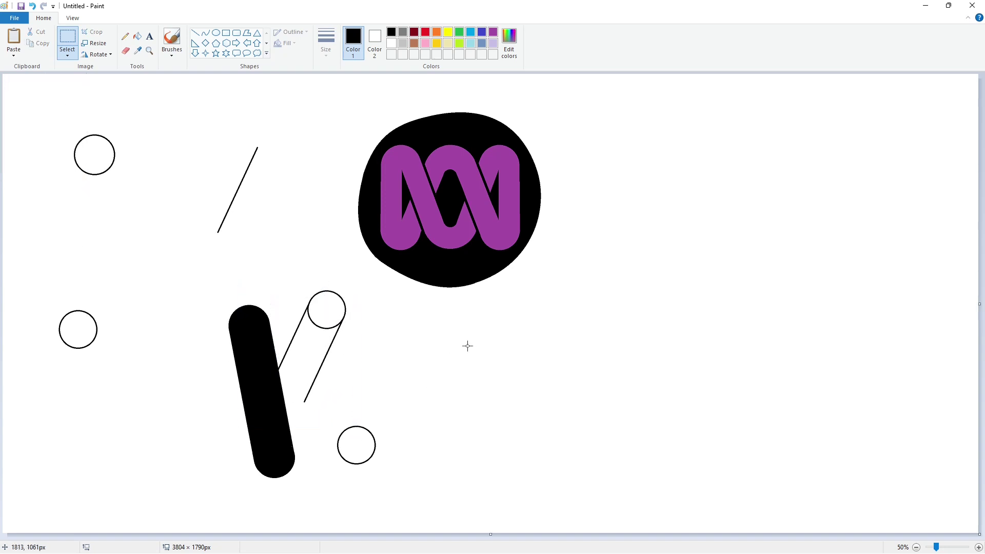
pyautogui.hotkey('ctrl', 'v')
pyautogui.click(98, 54)
pyautogui.click(110, 113)
pyautogui.press('Delete')
# Step: Draw a diagonal line from the K's lower-right circle to the stem and move it to the empty area left of the stem
pyautogui.click(195, 32)
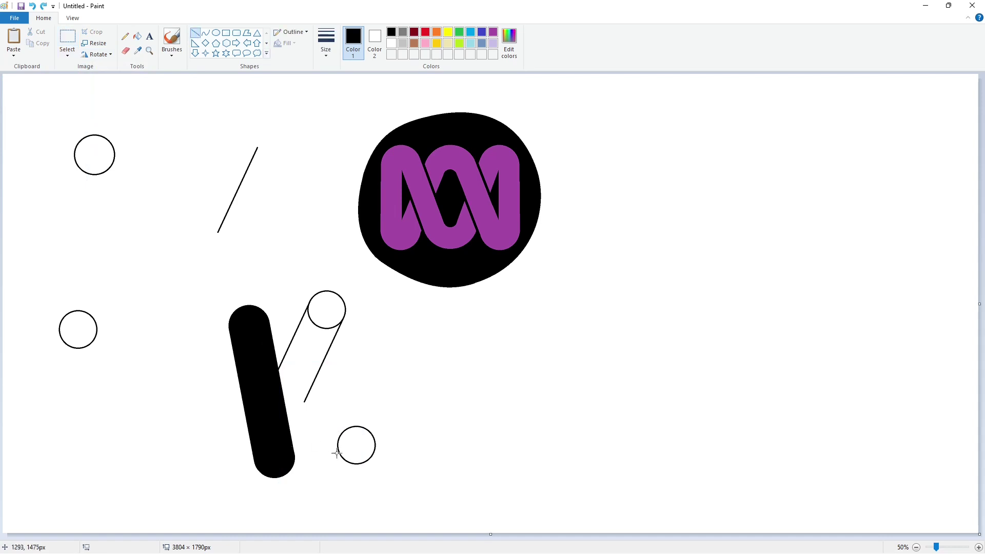
pyautogui.moveTo(345, 459); pyautogui.dragTo(271, 394)
pyautogui.moveTo(309, 423); pyautogui.dragTo(133, 416)
# Step: Copy the lower diagonal line and align the copy with the lower-left side of the K's lower-leg circle
pyautogui.click(67, 39)
pyautogui.moveTo(86, 369); pyautogui.dragTo(184, 489)
pyautogui.hotkey('ctrl', 'c')
pyautogui.hotkey('ctrl', 'v')
pyautogui.moveTo(49, 132); pyautogui.dragTo(314, 439)
pyautogui.press('Left')
pyautogui.press('Left')
pyautogui.press('Left')
pyautogui.click(440, 444)
# Step: Paste another copy of the lower diagonal line and align it with the upper-right side of the lower-leg circle
pyautogui.hotkey('ctrl', 'v')
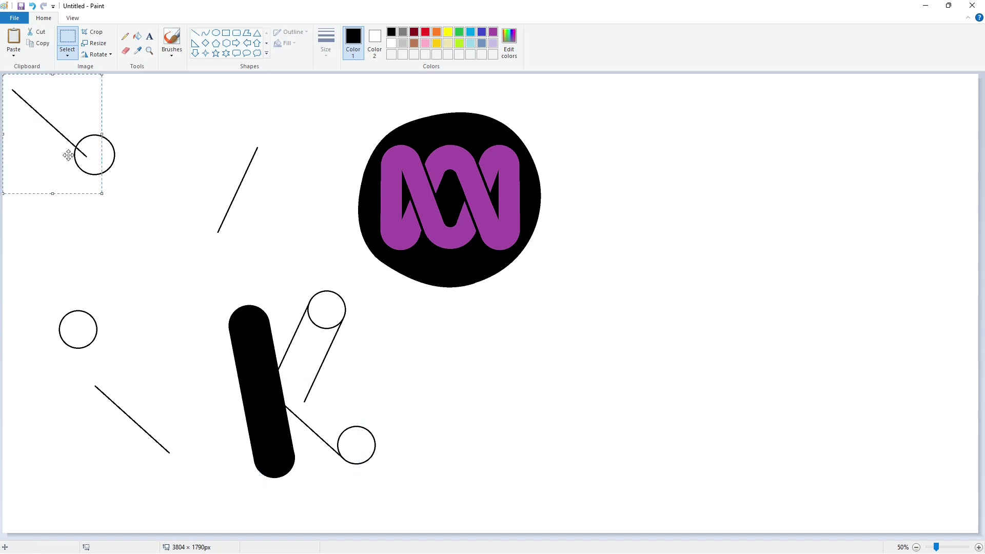
pyautogui.moveTo(54, 124); pyautogui.dragTo(332, 399)
pyautogui.press('Up')
pyautogui.press('Up')
pyautogui.press('Up')
pyautogui.press('Up')
pyautogui.press('Up')
pyautogui.press('Up')
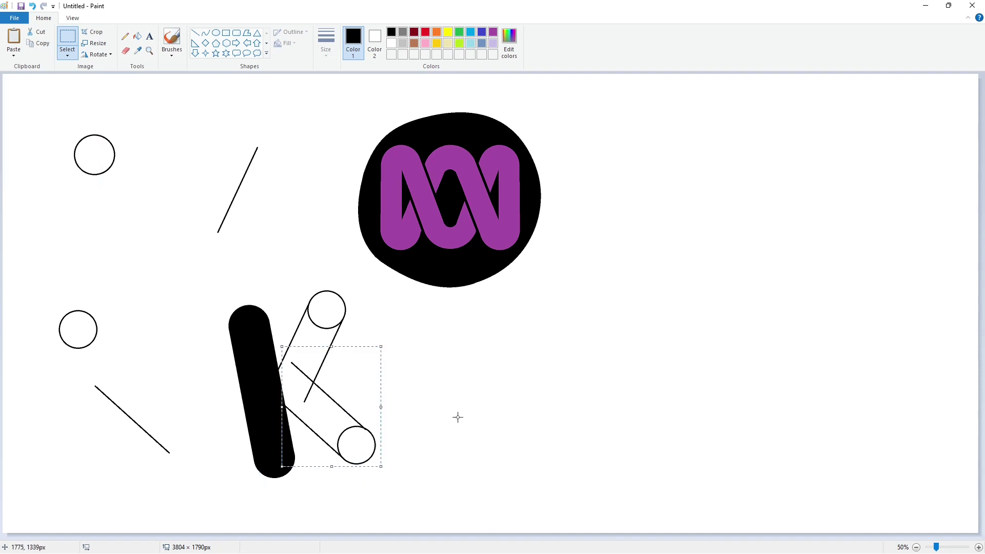
pyautogui.press('Left')
# Step: Fill the K's upper arm and lower leg with black
pyautogui.click(137, 36)
pyautogui.click(325, 310)
pyautogui.click(350, 442)
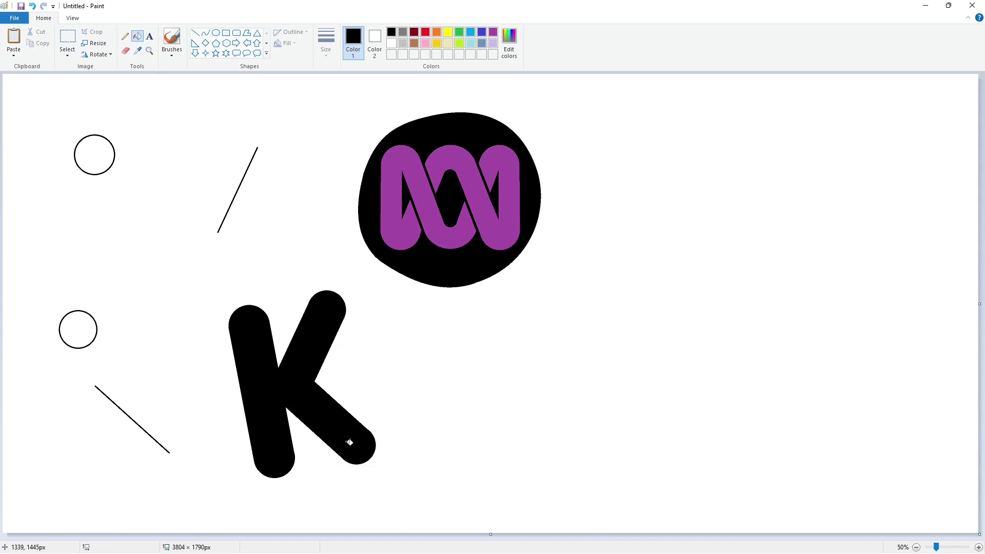
pyautogui.click(67, 39)
pyautogui.moveTo(49, 97); pyautogui.dragTo(147, 205)
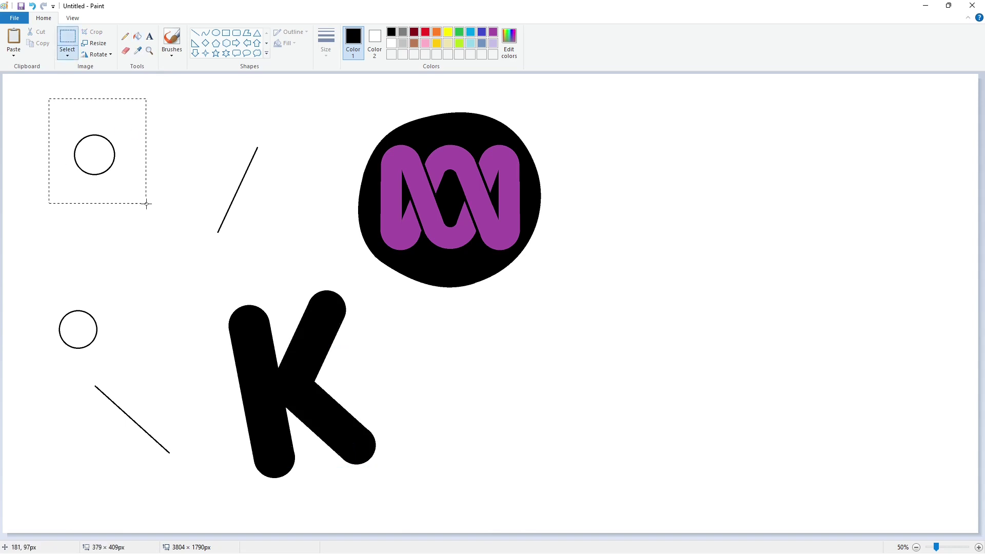
pyautogui.hotkey('ctrl', 'c')
pyautogui.hotkey('ctrl', 'v')
pyautogui.moveTo(50, 131); pyautogui.dragTo(390, 346)
pyautogui.hotkey('ctrl', 'z')
# Step: Copy the smaller spare circle and place two copies right of the K as the upper and lower ends of the i's stem
pyautogui.moveTo(34, 288); pyautogui.dragTo(124, 367)
pyautogui.hotkey('ctrl', 'c')
pyautogui.hotkey('ctrl', 'v')
pyautogui.moveTo(45, 114); pyautogui.dragTo(389, 343)
pyautogui.hotkey('ctrl', 'v')
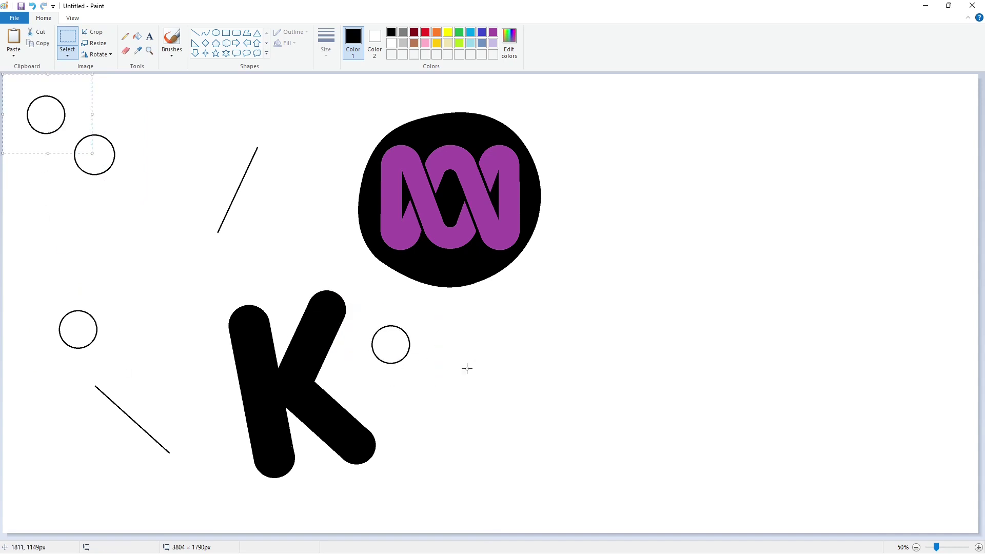
pyautogui.moveTo(43, 117); pyautogui.dragTo(396, 436)
pyautogui.click(543, 419)
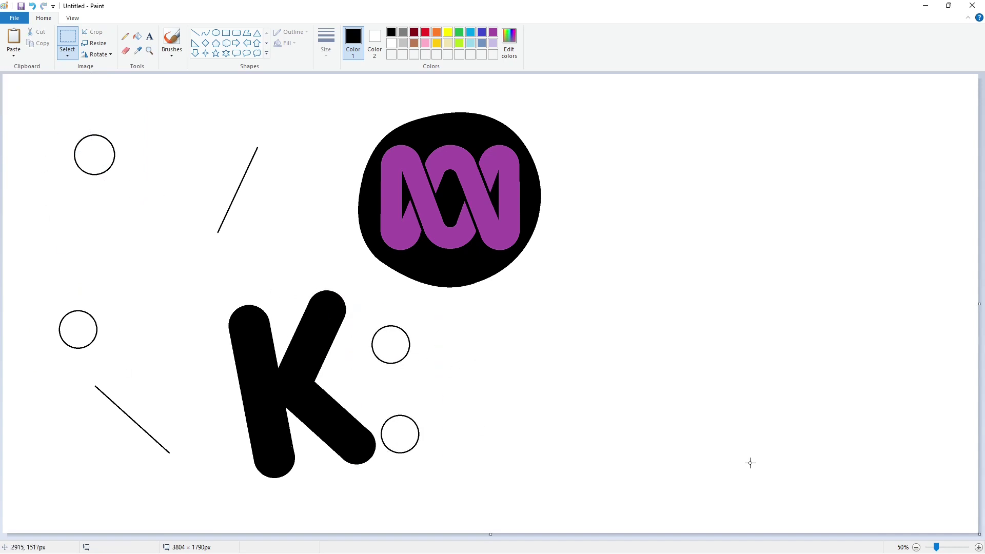
# Step: Draw a straight line joining the sides of the i's two circles and move it to the empty area on their right
pyautogui.click(978, 548)
pyautogui.scroll(-3, 616, 503)
pyautogui.moveTo(440, 536); pyautogui.dragTo(585, 536)
pyautogui.moveTo(459, 271)
pyautogui.mouseDown()
pyautogui.moveTo(478, 452)
pyautogui.moveTo(459, 273)
pyautogui.mouseUp()
pyautogui.click(195, 34)
pyautogui.moveTo(475, 363); pyautogui.dragTo(700, 325)
pyautogui.click(616, 304)
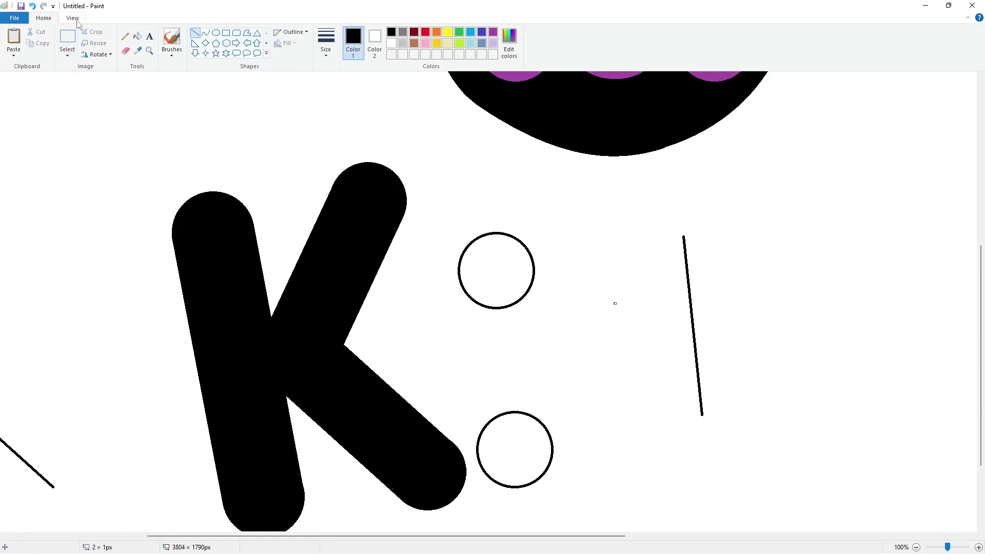
# Step: Copy the line and place one copy along each side of the i's two circles
pyautogui.click(69, 37)
pyautogui.moveTo(639, 206)
pyautogui.mouseDown()
pyautogui.moveTo(753, 475)
pyautogui.moveTo(761, 456)
pyautogui.mouseUp()
pyautogui.hotkey('ctrl', 'z')
pyautogui.moveTo(697, 332); pyautogui.dragTo(472, 372)
pyautogui.hotkey('ctrl', 'v')
pyautogui.moveTo(74, 192); pyautogui.dragTo(545, 353)
pyautogui.click(202, 98)
# Step: Fill the i's end circles and the area between them with black
pyautogui.click(137, 36)
pyautogui.click(496, 270)
pyautogui.click(505, 359)
pyautogui.click(515, 450)
pyautogui.click(917, 547)
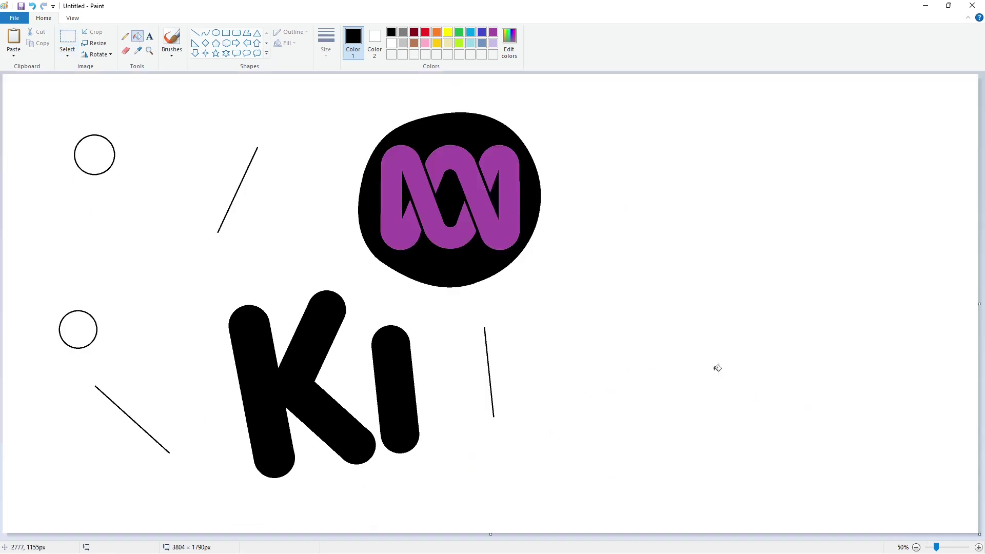
# Step: Copy the smaller spare circle, place it above the i's stem and fill it with black as the dot
pyautogui.hotkey('ctrl', 'v')
pyautogui.hotkey('ctrl', 'z')
pyautogui.moveTo(37, 291); pyautogui.dragTo(132, 363)
pyautogui.hotkey('ctrl', 'c')
pyautogui.hotkey('ctrl', 'v')
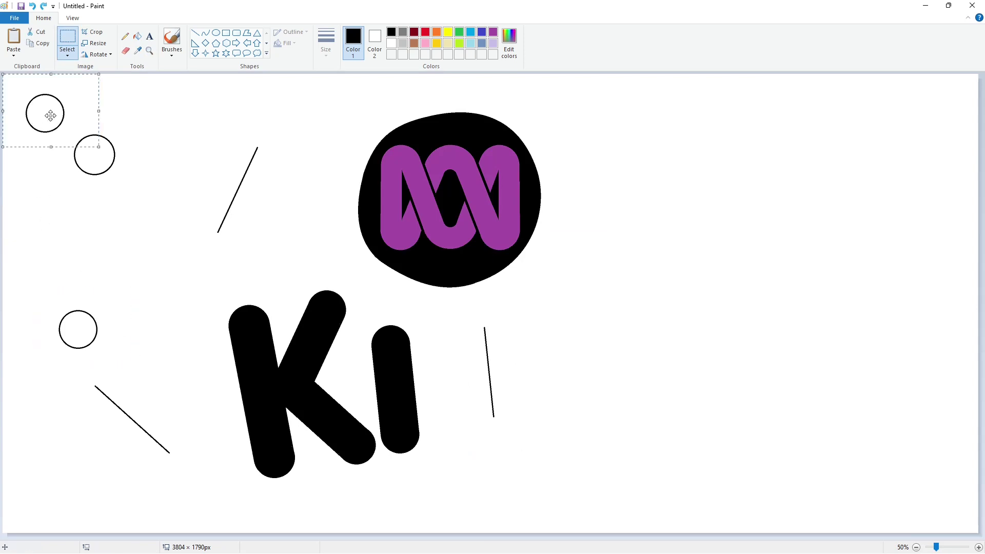
pyautogui.moveTo(49, 110); pyautogui.dragTo(390, 301)
pyautogui.click(236, 155)
pyautogui.click(137, 36)
pyautogui.click(385, 300)
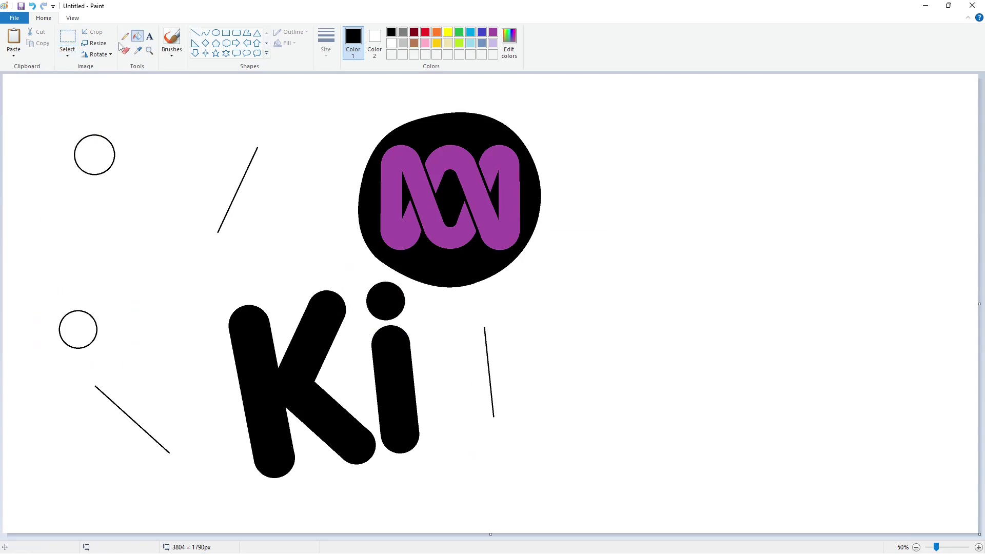
# Step: Fill the spare line beside the i with white and place two smaller circle copies as the ends of the d's stem
pyautogui.click(485, 330)
pyautogui.hotkey('ctrl', 'v')
pyautogui.moveTo(39, 107)
pyautogui.mouseDown()
pyautogui.moveTo(396, 262)
pyautogui.moveTo(537, 298)
pyautogui.mouseUp()
pyautogui.click(697, 314)
pyautogui.hotkey('ctrl', 'v')
pyautogui.moveTo(44, 113); pyautogui.dragTo(523, 439)
# Step: Draw a black line of about 76 × 539 px joining the left sides of the d's circles and move it to their right
pyautogui.click(979, 547)
pyautogui.moveTo(464, 537); pyautogui.dragTo(737, 537)
pyautogui.scroll(-3, 667, 436)
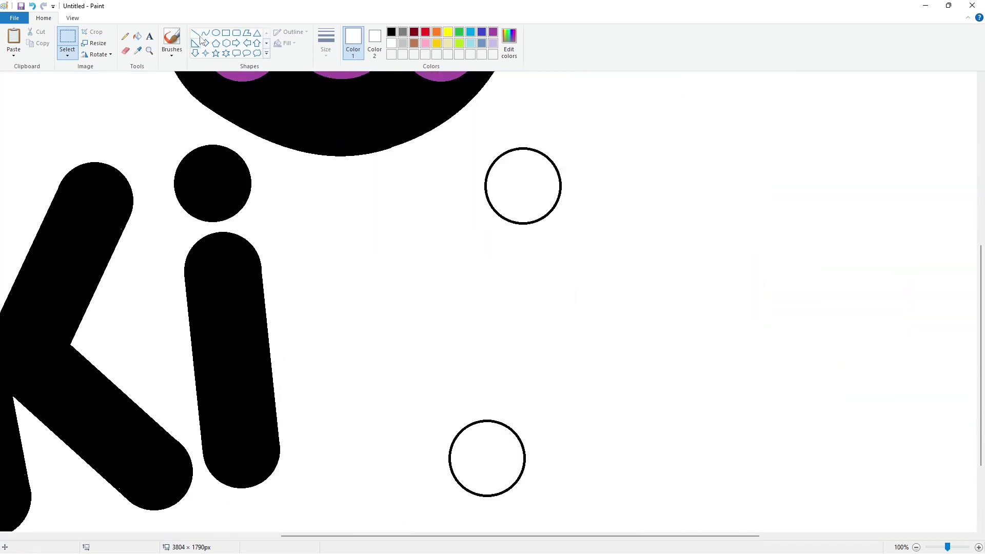
pyautogui.click(196, 33)
pyautogui.click(392, 33)
pyautogui.moveTo(487, 183); pyautogui.dragTo(451, 457)
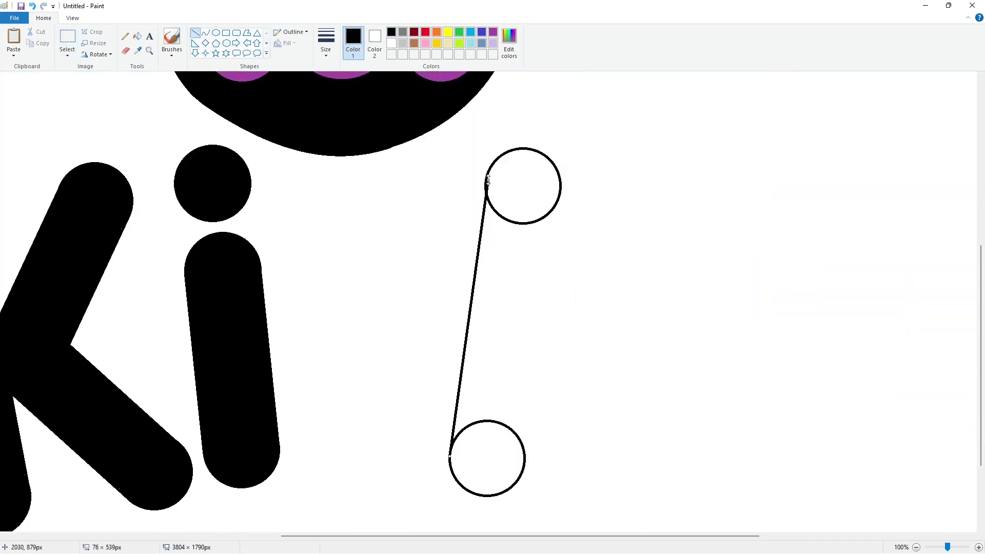
pyautogui.moveTo(473, 264); pyautogui.dragTo(778, 215)
# Step: Copy the slanted line and align one copy with each side of the d's two circles to outline its stem
pyautogui.click(75, 40)
pyautogui.moveTo(814, 94); pyautogui.dragTo(693, 469)
pyautogui.hotkey('ctrl', 'c')
pyautogui.hotkey('ctrl', 'v')
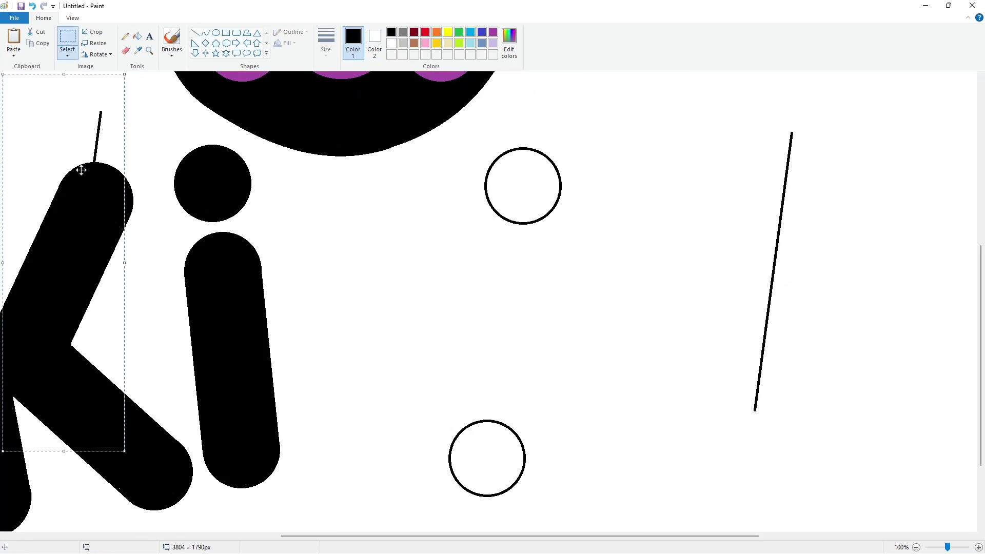
pyautogui.moveTo(82, 169); pyautogui.dragTo(470, 240)
pyautogui.moveTo(613, 260); pyautogui.dragTo(545, 312)
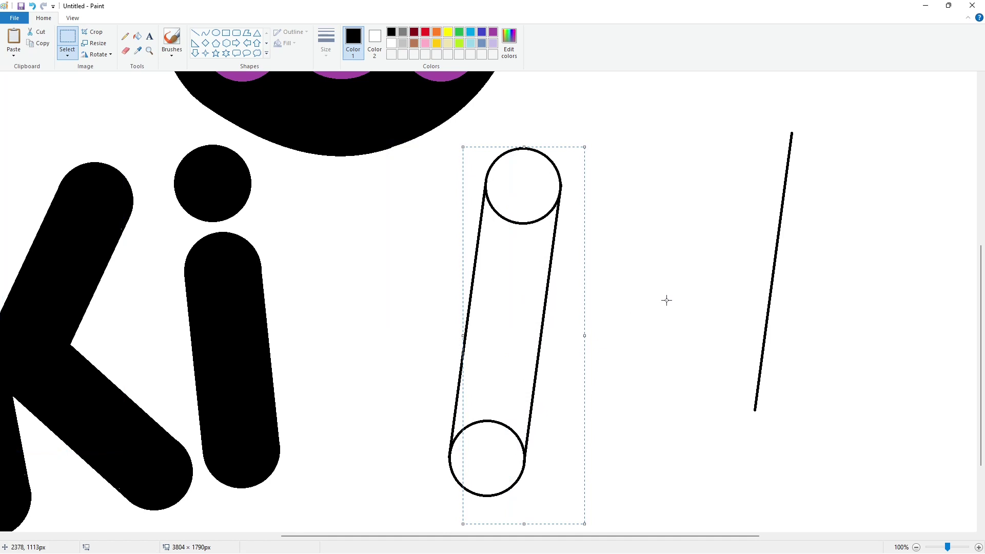
pyautogui.press('Down')
pyautogui.press('Down')
# Step: Draw a large ellipse between the i and the d's stem and adjust its edges to form the d's outer bowl
pyautogui.scroll(-1, 288, 157)
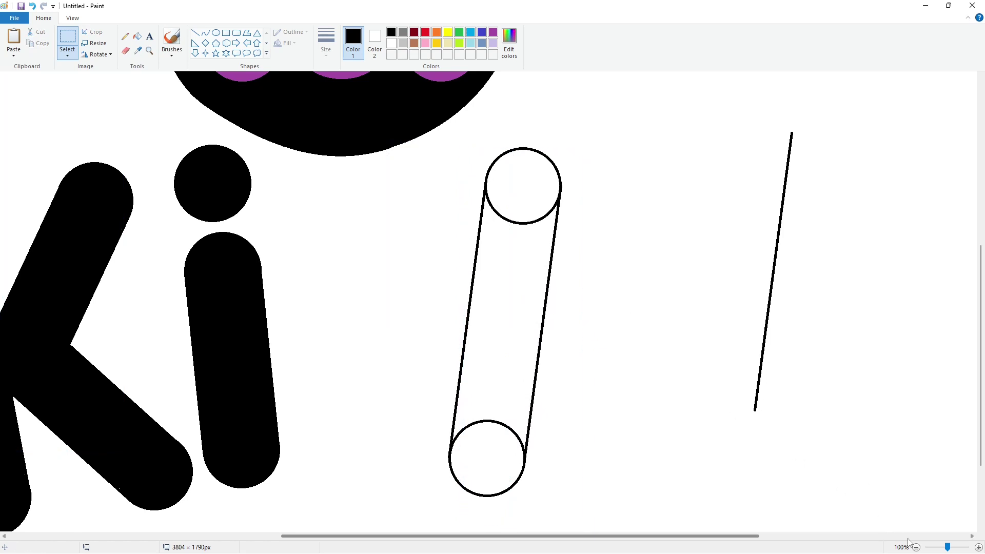
pyautogui.click(216, 32)
pyautogui.moveTo(430, 324); pyautogui.dragTo(529, 451)
pyautogui.moveTo(430, 388); pyautogui.dragTo(424, 388)
pyautogui.moveTo(528, 388); pyautogui.dragTo(541, 385)
pyautogui.moveTo(423, 389); pyautogui.dragTo(422, 390)
pyautogui.moveTo(540, 387); pyautogui.dragTo(547, 384)
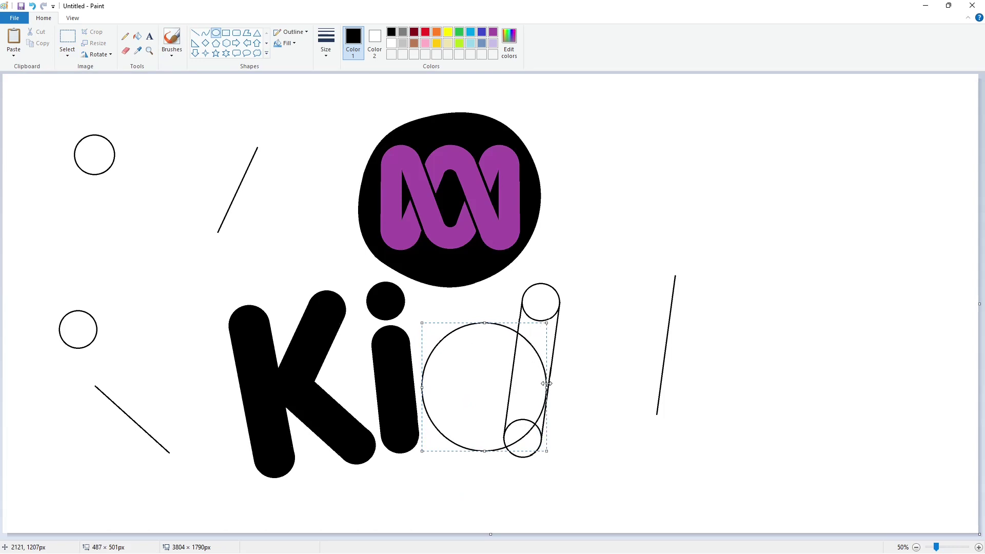
pyautogui.moveTo(481, 451); pyautogui.dragTo(480, 454)
pyautogui.moveTo(545, 388); pyautogui.dragTo(544, 389)
# Step: Draw a smaller ellipse inside the d's bowl and fill the letter's stem and bowl sections with black
pyautogui.moveTo(460, 355); pyautogui.dragTo(516, 418)
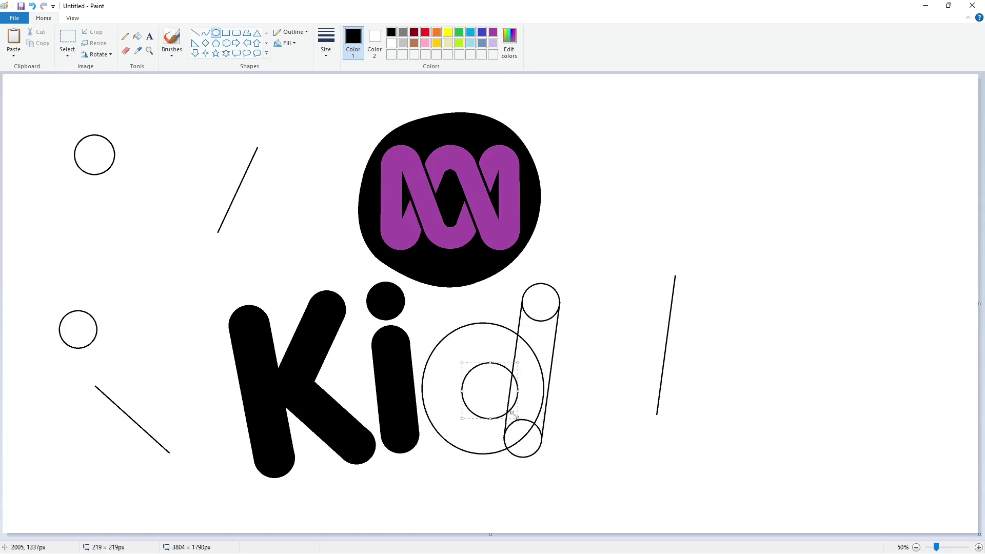
pyautogui.click(138, 36)
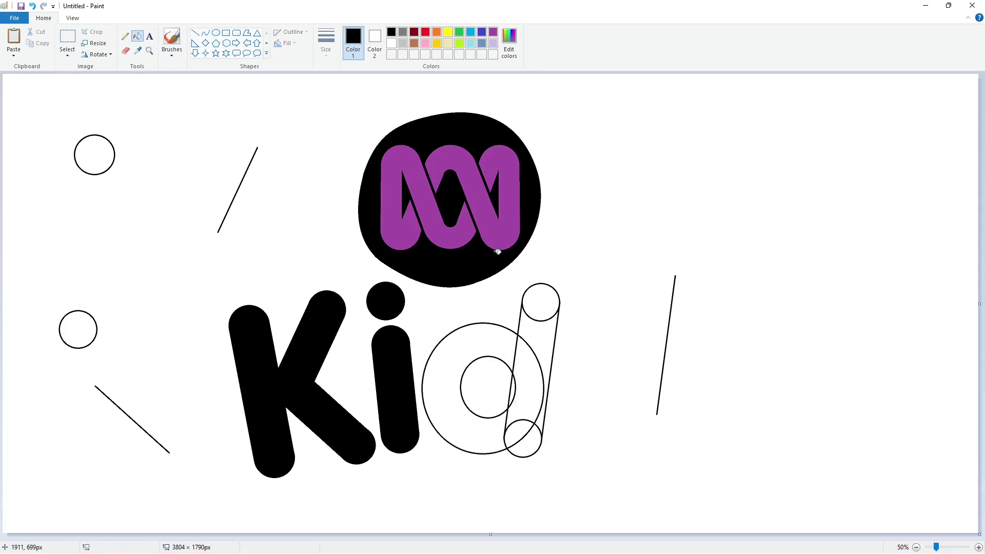
pyautogui.click(540, 303)
pyautogui.click(540, 336)
pyautogui.click(527, 375)
pyautogui.click(513, 388)
pyautogui.click(517, 431)
pyautogui.click(529, 445)
pyautogui.click(493, 435)
# Step: Fill the spare slanted line beside the d with white and draw black curves outlining the upper half of an s
pyautogui.click(392, 43)
pyautogui.click(668, 334)
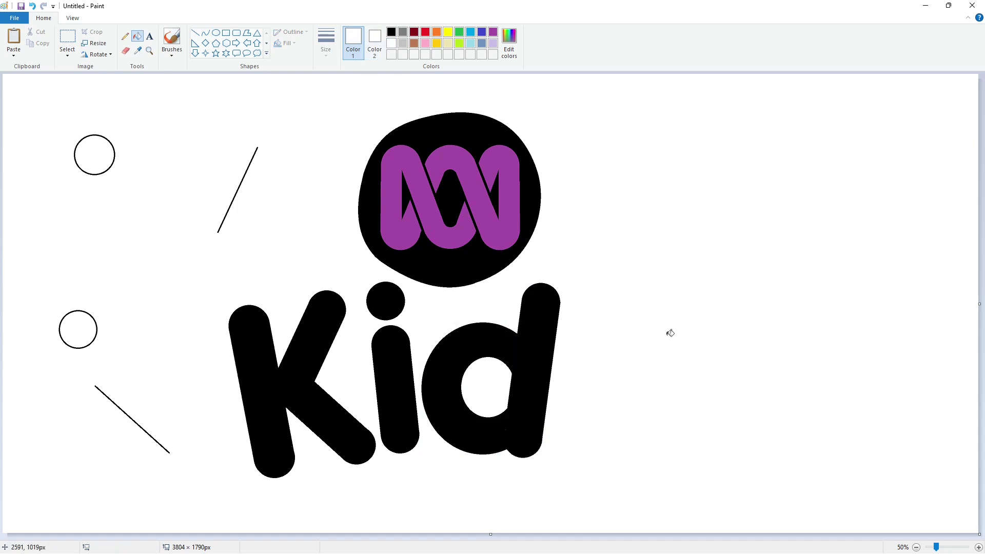
pyautogui.click(206, 35)
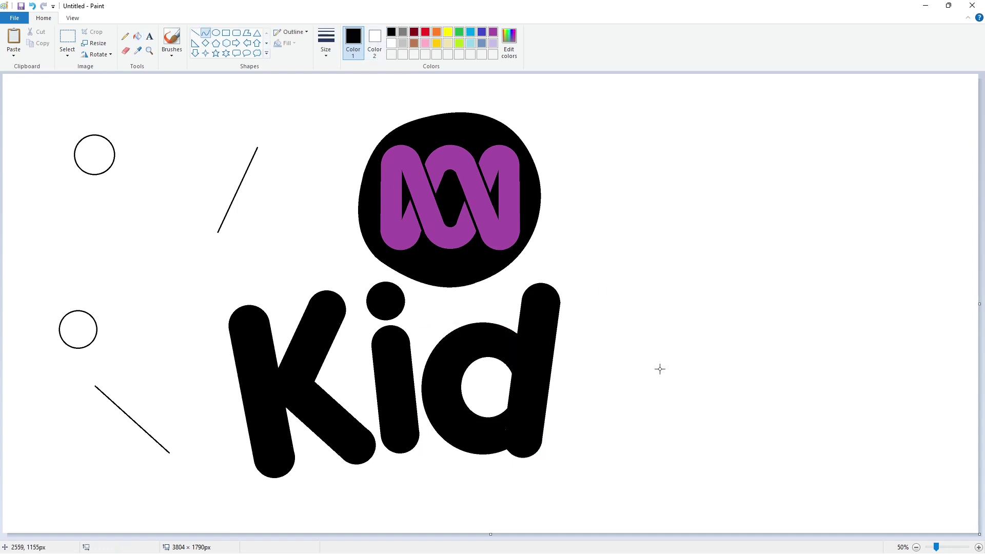
pyautogui.moveTo(599, 353); pyautogui.dragTo(568, 373)
pyautogui.click(627, 337)
pyautogui.moveTo(586, 336); pyautogui.dragTo(577, 331)
pyautogui.moveTo(644, 391); pyautogui.dragTo(610, 392)
pyautogui.click(563, 390)
pyautogui.click(697, 394)
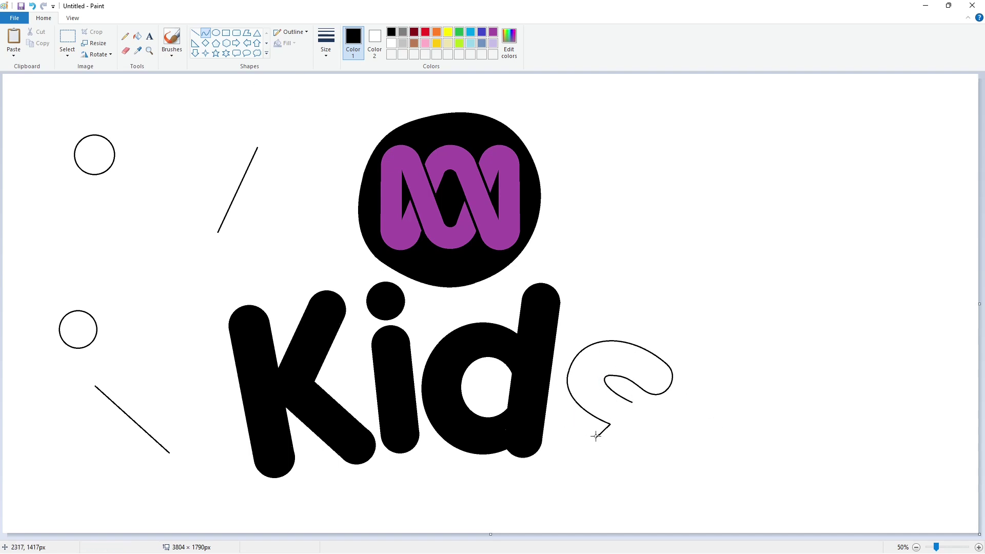
# Step: Draw the curves that outline the lower half of the s, leaving its lower-left end open
pyautogui.moveTo(623, 433); pyautogui.dragTo(633, 477)
pyautogui.click(731, 438)
pyautogui.moveTo(652, 417)
pyautogui.mouseDown()
pyautogui.moveTo(669, 422)
pyautogui.moveTo(669, 463)
pyautogui.moveTo(551, 448)
pyautogui.mouseUp()
pyautogui.click(736, 451)
pyautogui.moveTo(613, 470)
pyautogui.mouseDown()
pyautogui.moveTo(609, 482)
pyautogui.moveTo(567, 474)
pyautogui.mouseUp()
pyautogui.click(718, 478)
pyautogui.moveTo(632, 476)
pyautogui.mouseDown()
pyautogui.moveTo(550, 448)
pyautogui.moveTo(610, 483)
pyautogui.mouseUp()
pyautogui.moveTo(585, 475); pyautogui.dragTo(576, 479)
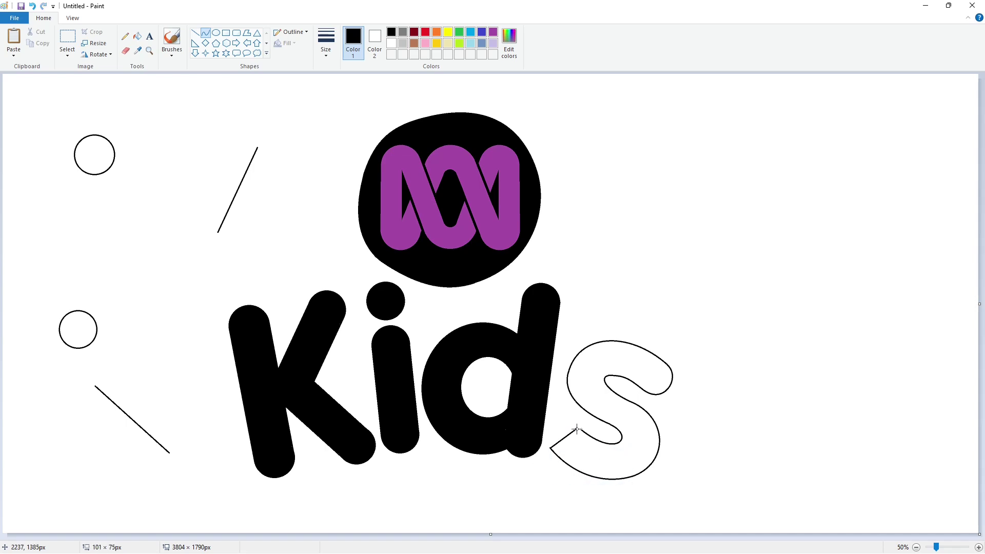
# Step: Close the s's lower-left end with a rounded curve and fill the letter with black
pyautogui.moveTo(551, 437); pyautogui.dragTo(539, 428)
pyautogui.moveTo(543, 423); pyautogui.dragTo(565, 410)
pyautogui.click(650, 433)
pyautogui.click(138, 37)
pyautogui.click(621, 359)
# Step: Trim the bump on the lower-left end of the s with a short white line
pyautogui.click(917, 547)
pyautogui.click(979, 548)
pyautogui.click(979, 548)
pyautogui.moveTo(626, 536); pyautogui.dragTo(724, 536)
pyautogui.scroll(-5, 706, 484)
pyautogui.click(195, 33)
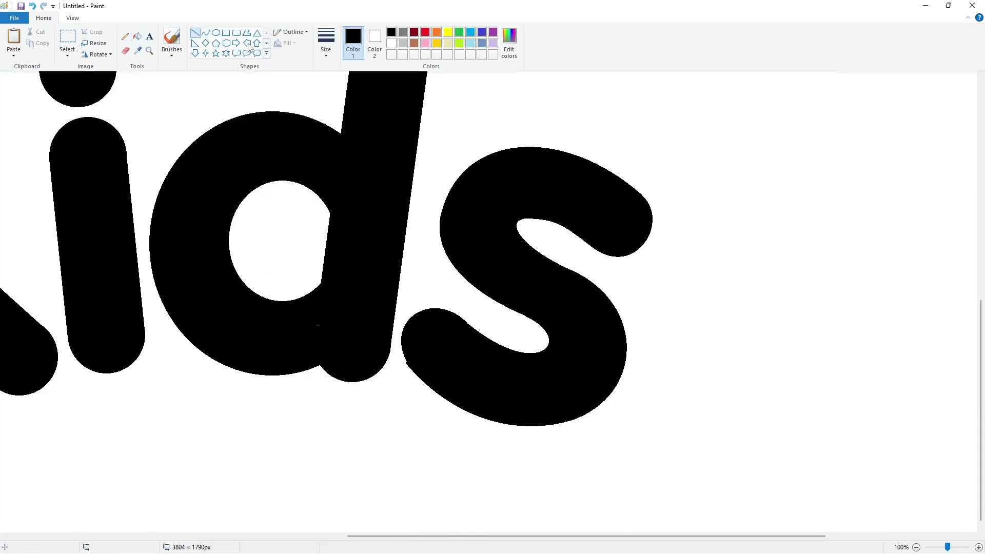
pyautogui.click(392, 44)
pyautogui.moveTo(403, 360); pyautogui.dragTo(411, 374)
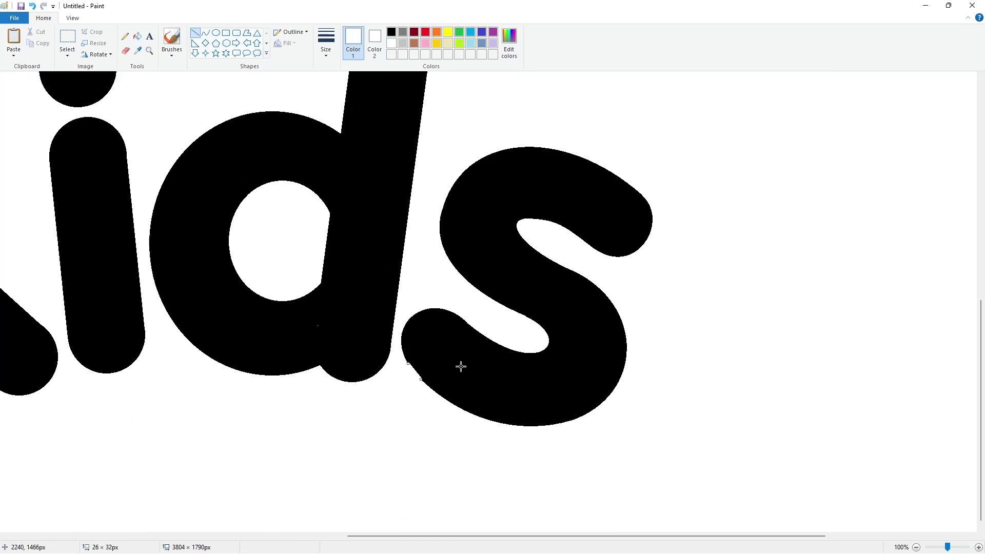
pyautogui.scroll(2, 696, 374)
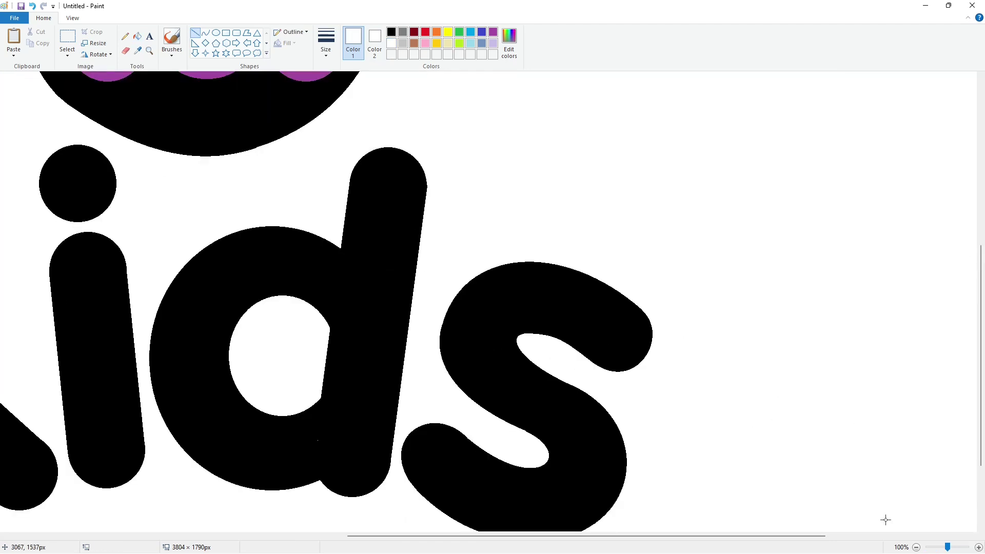
pyautogui.scroll(-1, 843, 445)
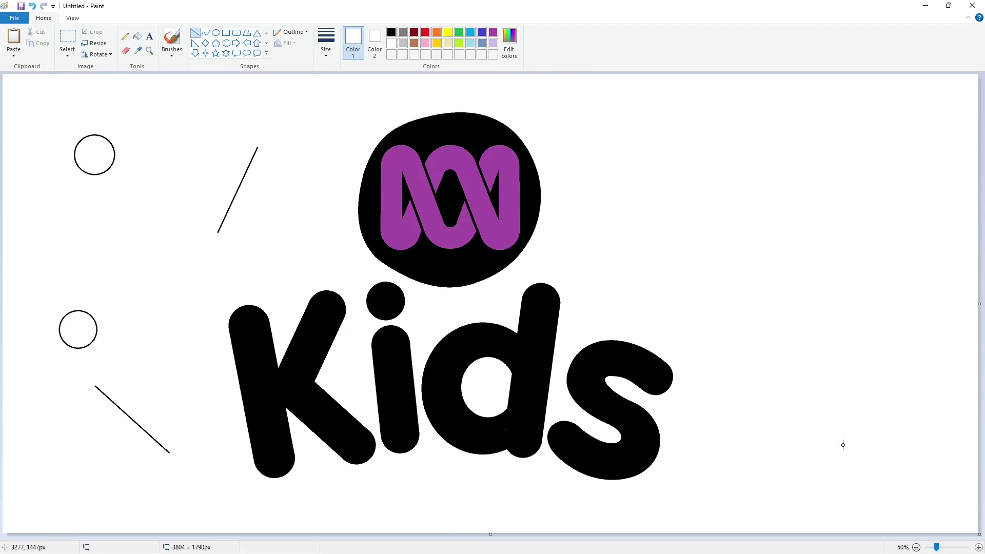
# Step: Smooth the upper inner curve of the s with a short black line
pyautogui.scroll(2, 908, 495)
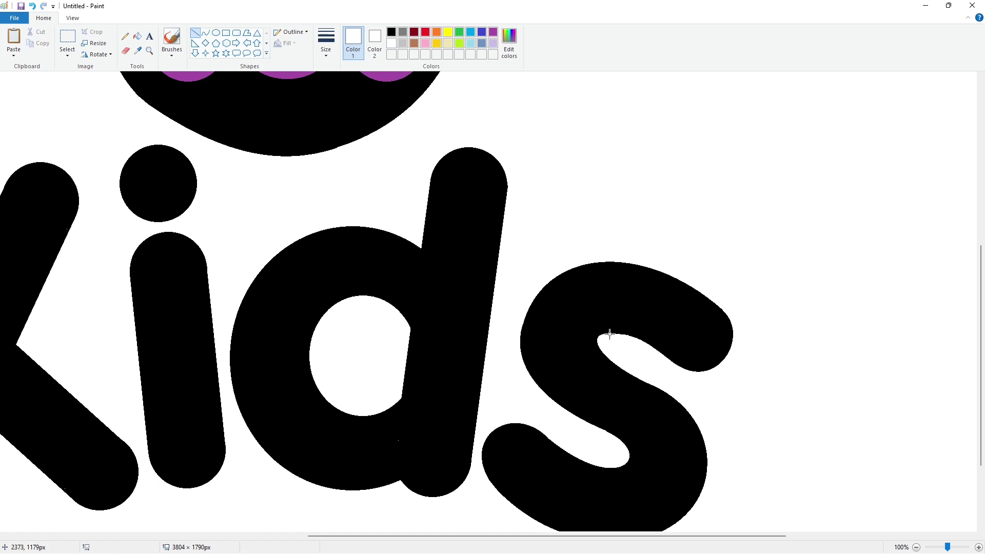
pyautogui.click(391, 32)
pyautogui.moveTo(619, 329); pyautogui.dragTo(635, 335)
pyautogui.click(917, 548)
# Step: Fill the remaining spare circles and slanted lines to the left of the artwork with white
pyautogui.click(391, 44)
pyautogui.click(137, 36)
pyautogui.click(108, 141)
pyautogui.click(235, 195)
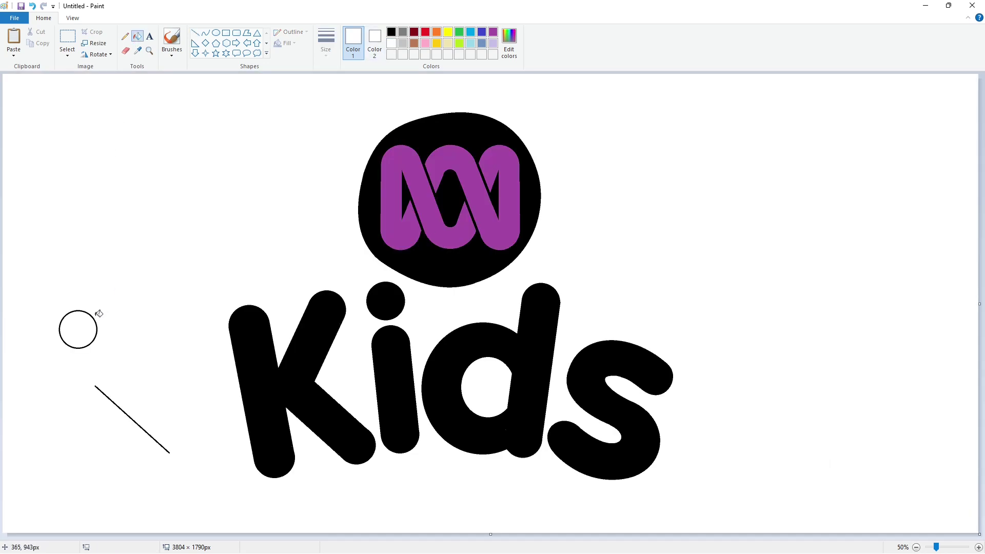
pyautogui.click(93, 316)
pyautogui.click(114, 404)
# Step: Define a custom red with values 241, 80, 88 and fill every part of the "Kids" lettering with it
pyautogui.click(425, 33)
pyautogui.click(509, 41)
pyautogui.moveTo(600, 256); pyautogui.dragTo(601, 246)
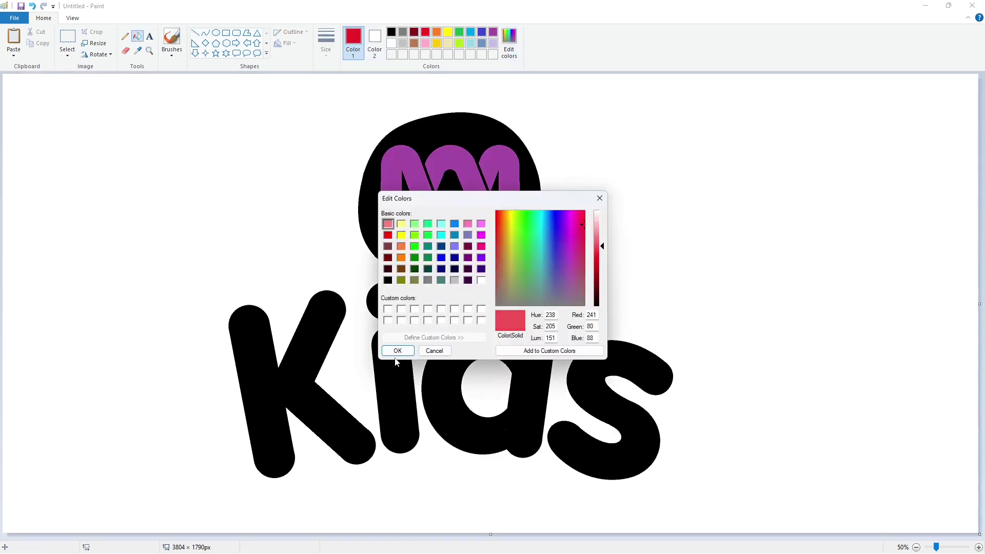
pyautogui.click(398, 351)
pyautogui.click(302, 362)
pyautogui.click(394, 316)
pyautogui.click(392, 360)
pyautogui.click(442, 370)
pyautogui.click(586, 380)
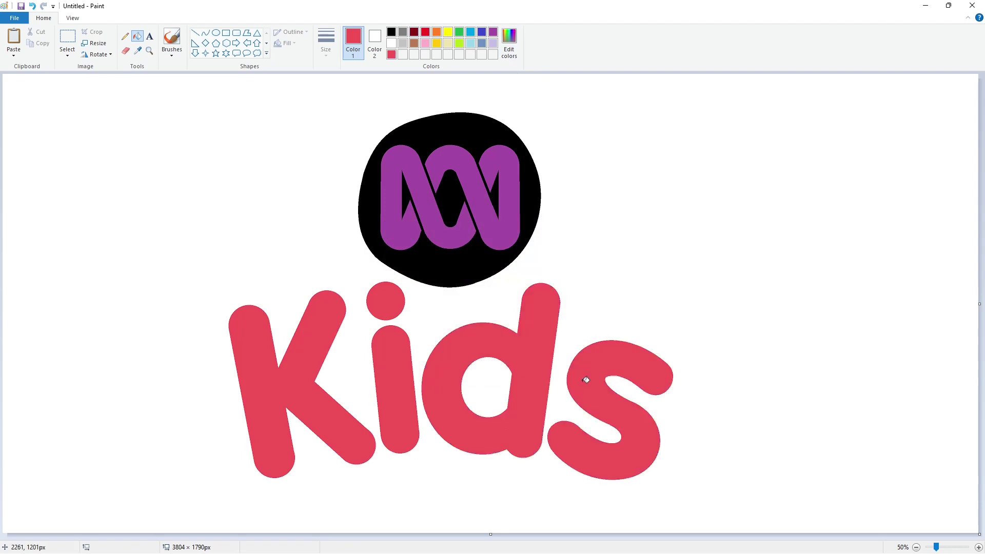
# Step: Fill the logo's rounded background with the same red and its looping purple line with white
pyautogui.click(457, 203)
pyautogui.click(471, 183)
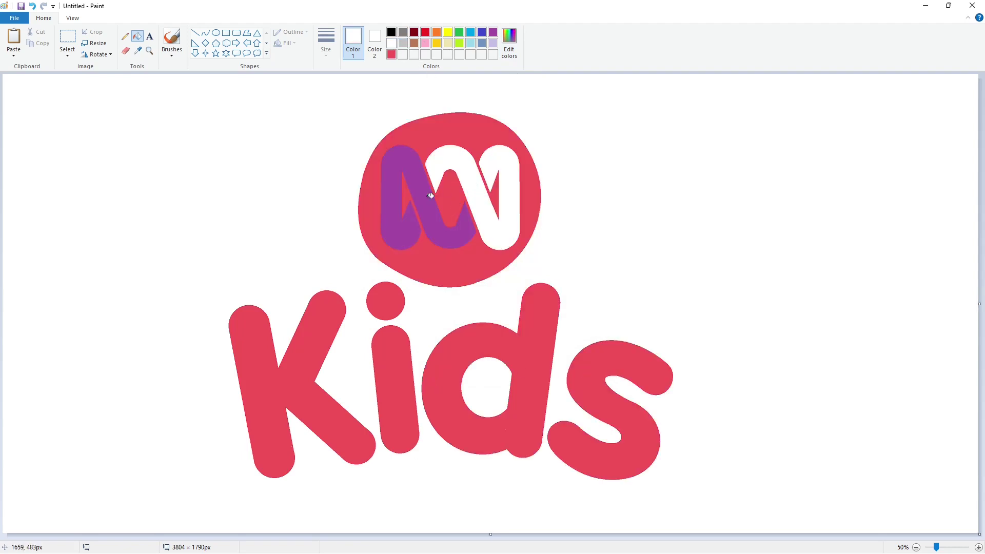
pyautogui.click(423, 197)
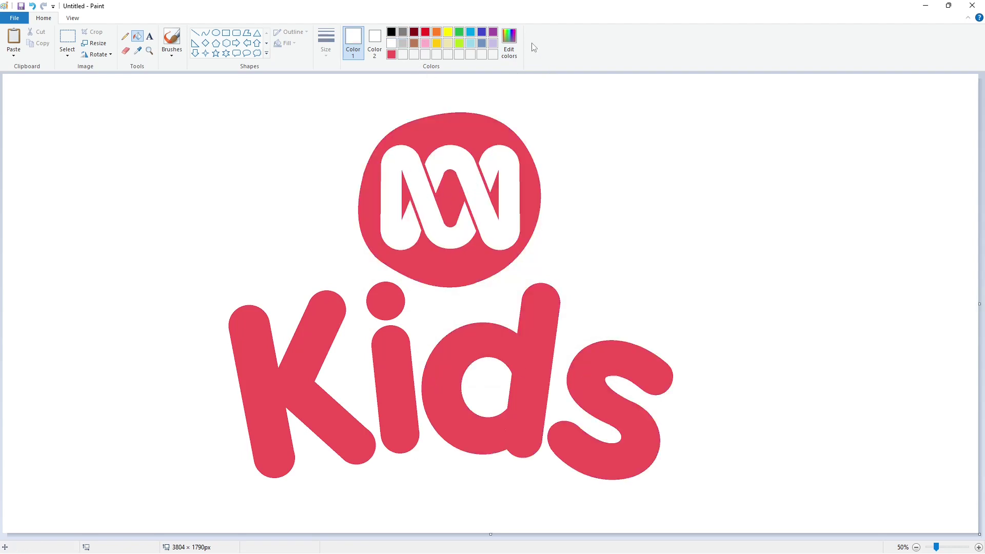